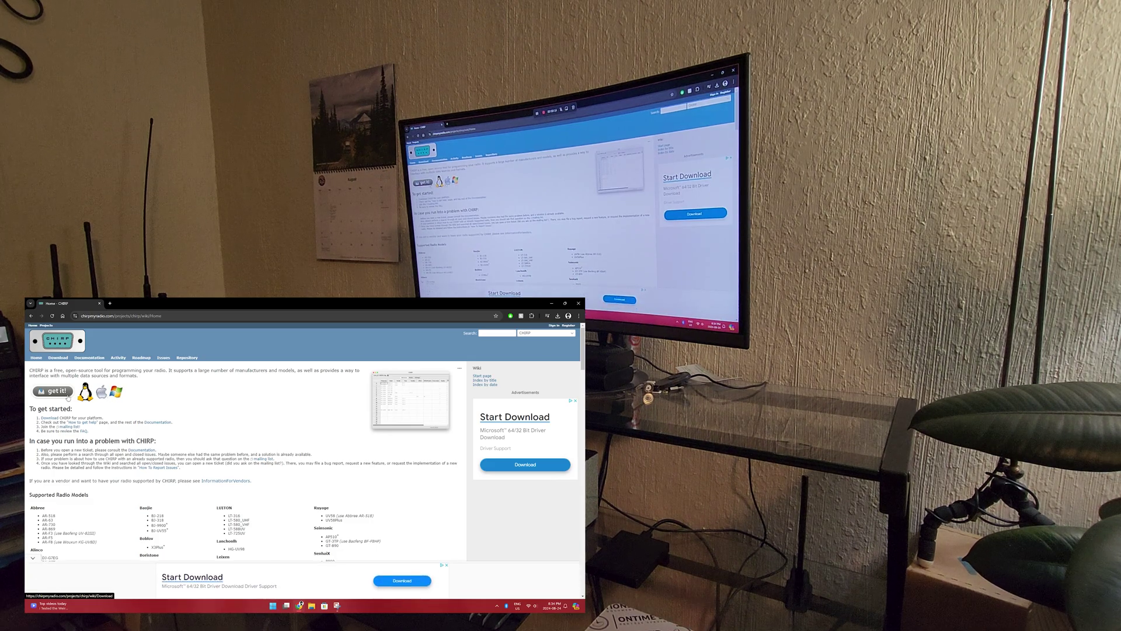
Step: Download the recommended Windows installer of the latest CHIRP-next build, chirp-next-20240821-installer.exe
{"action": "left_click", "coordinate": [74, 396]}
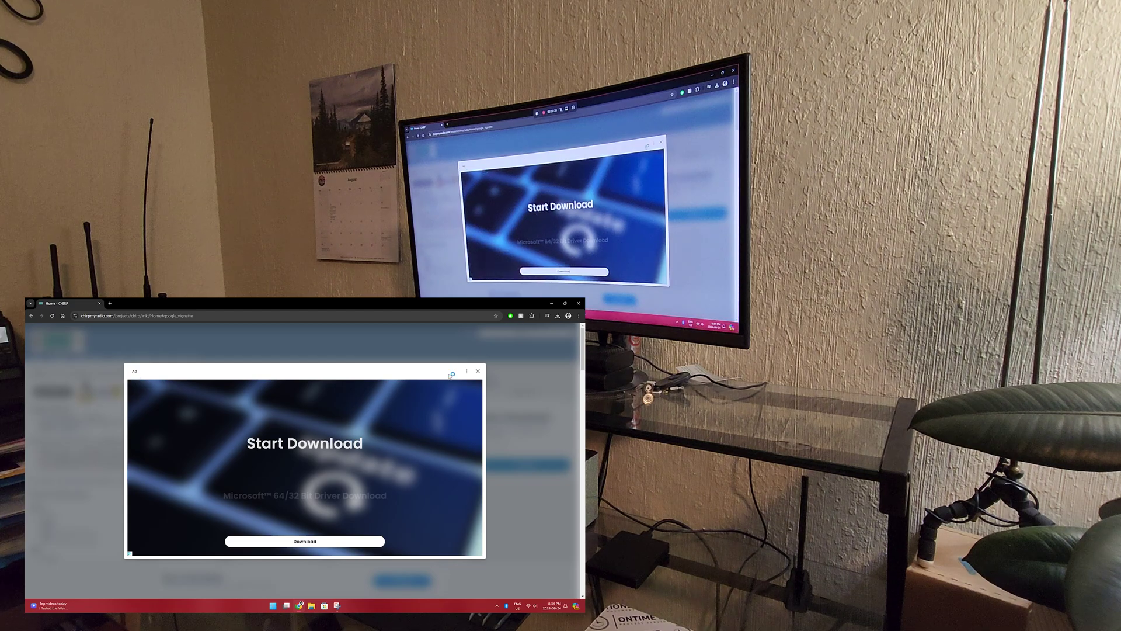
{"action": "left_click", "coordinate": [479, 370]}
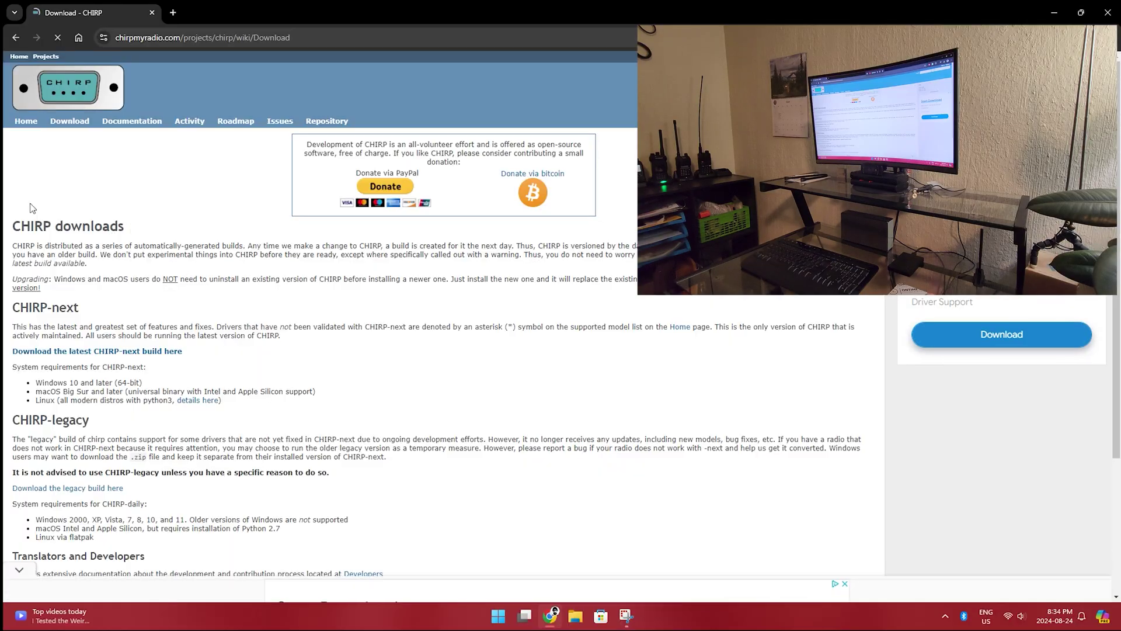
{"action": "left_click", "coordinate": [103, 352]}
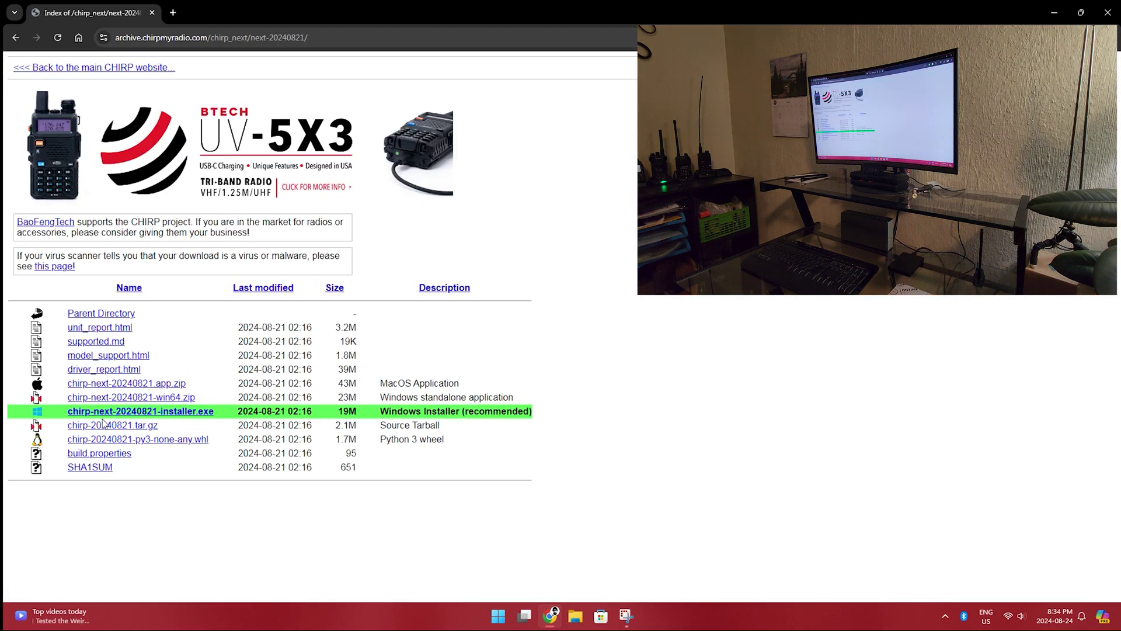
{"action": "left_click", "coordinate": [106, 418]}
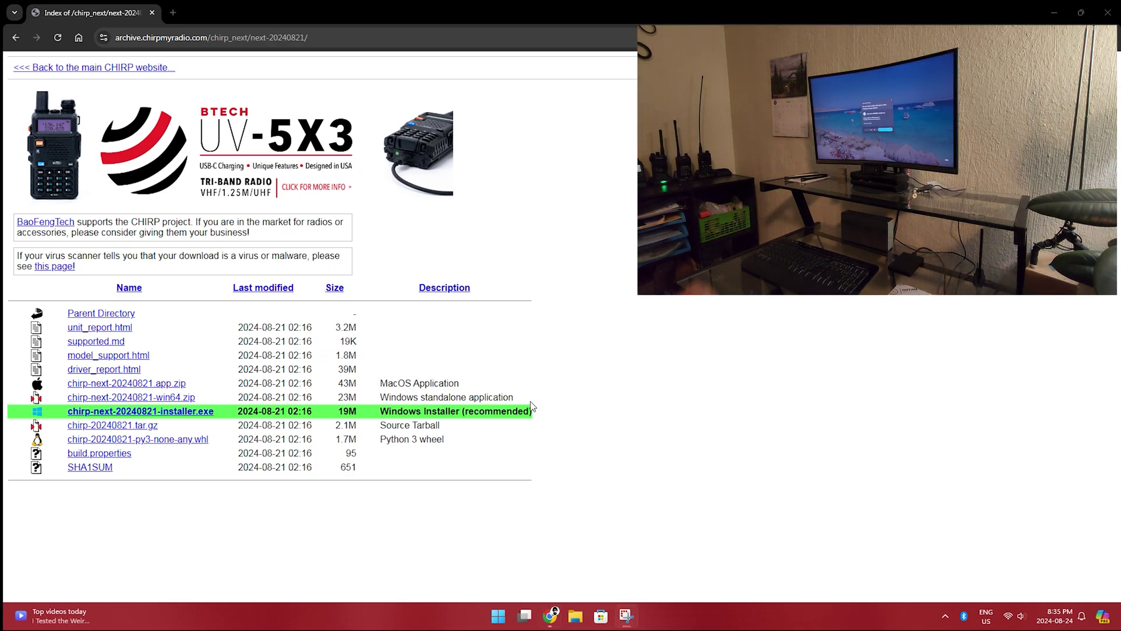
Step: Install CHIRP in the default destination folder, accepting the license agreement, and run it when setup finishes
{"action": "left_click", "coordinate": [495, 411]}
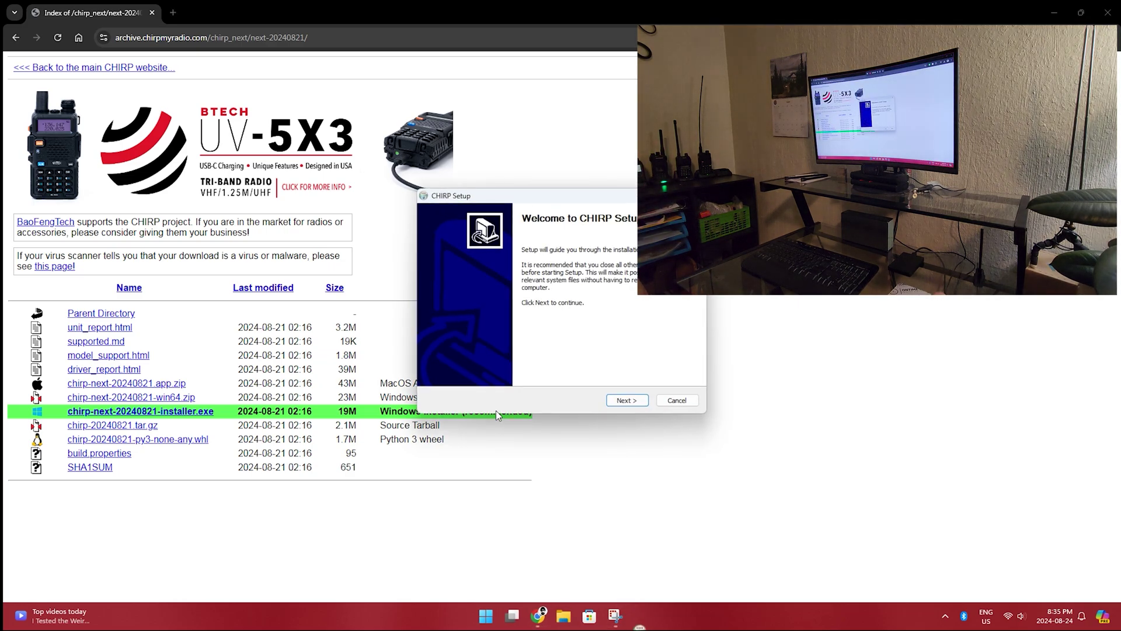
{"action": "left_click", "coordinate": [626, 401]}
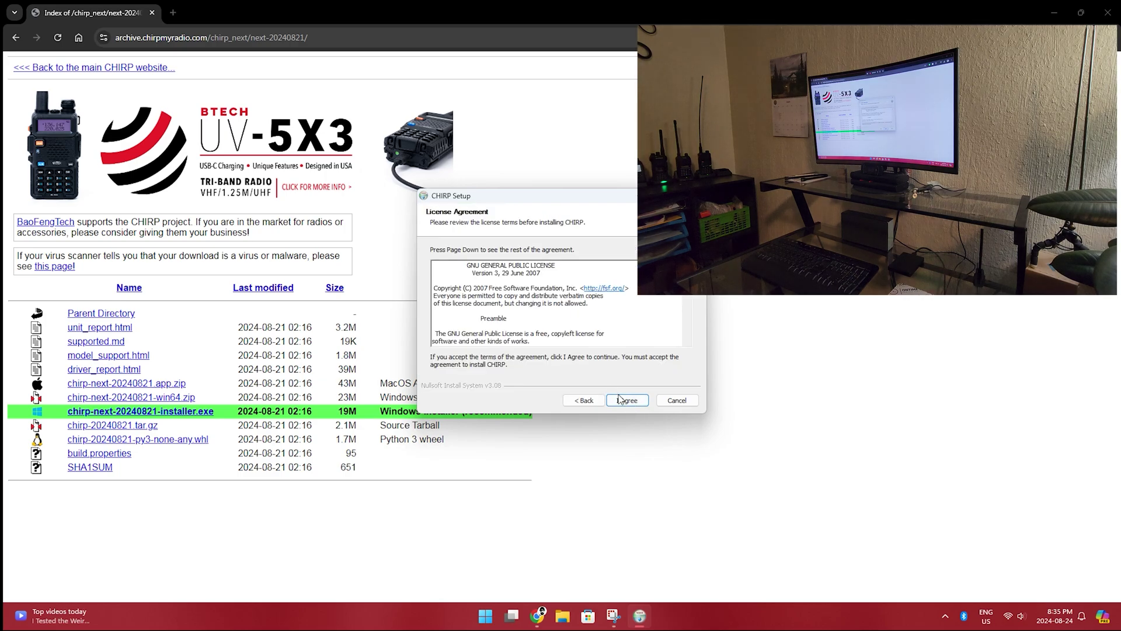
{"action": "scroll", "coordinate": [578, 319], "scroll_direction": "down", "scroll_amount": 5}
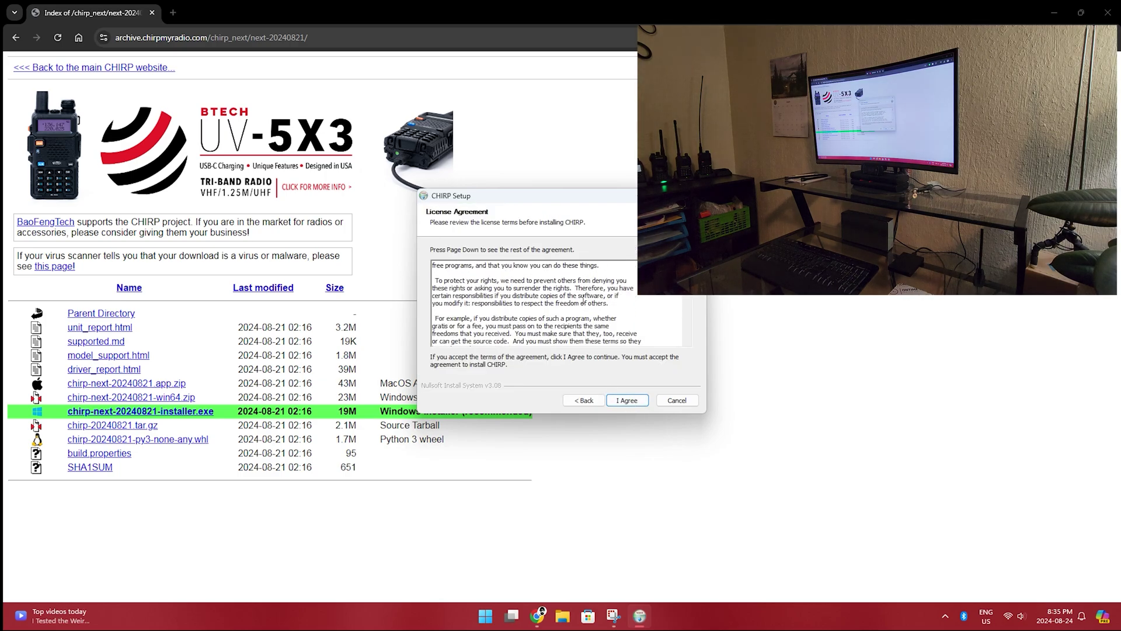
{"action": "left_click", "coordinate": [627, 400]}
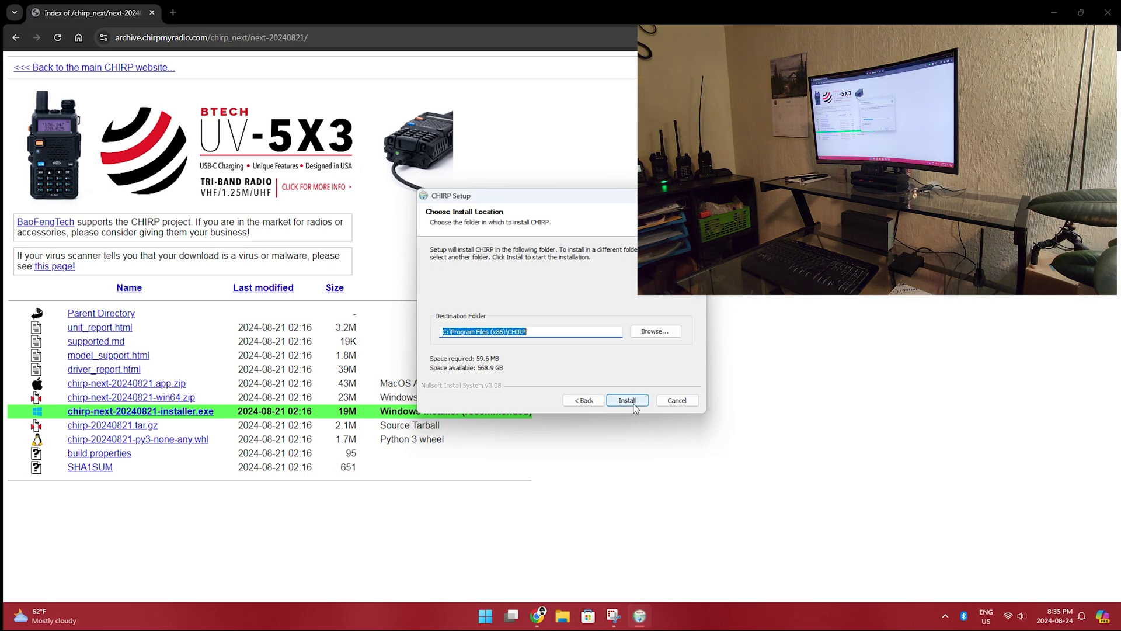
{"action": "left_click", "coordinate": [633, 403]}
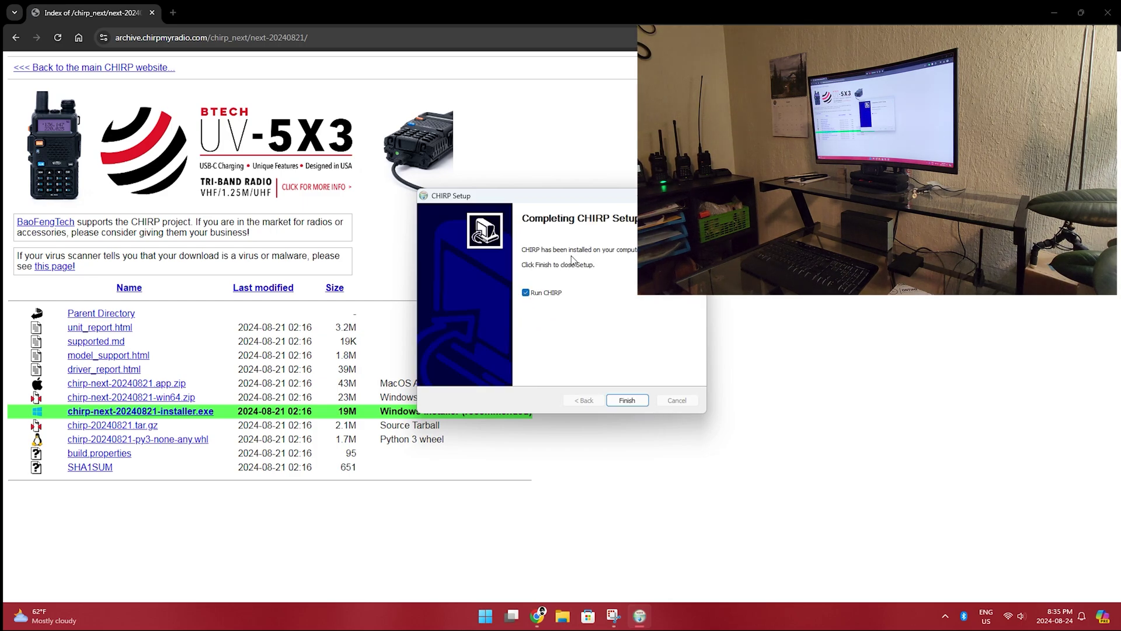
{"action": "left_click", "coordinate": [626, 401]}
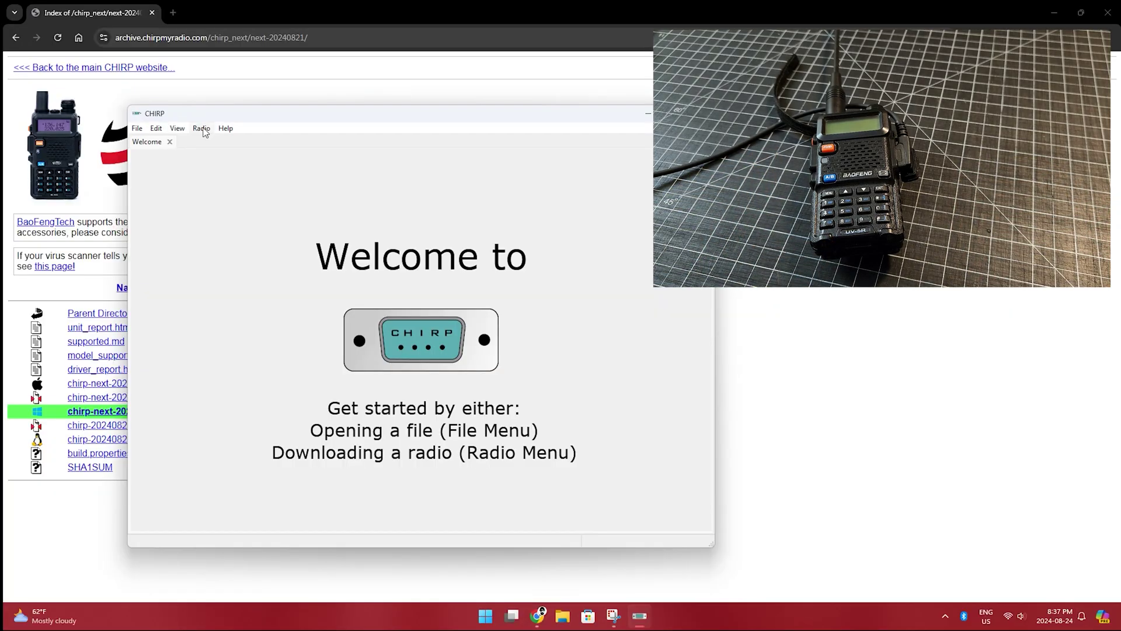
Step: Begin a download from the radio and choose the COM5 USB-SERIAL CH340 port
{"action": "left_click", "coordinate": [201, 128]}
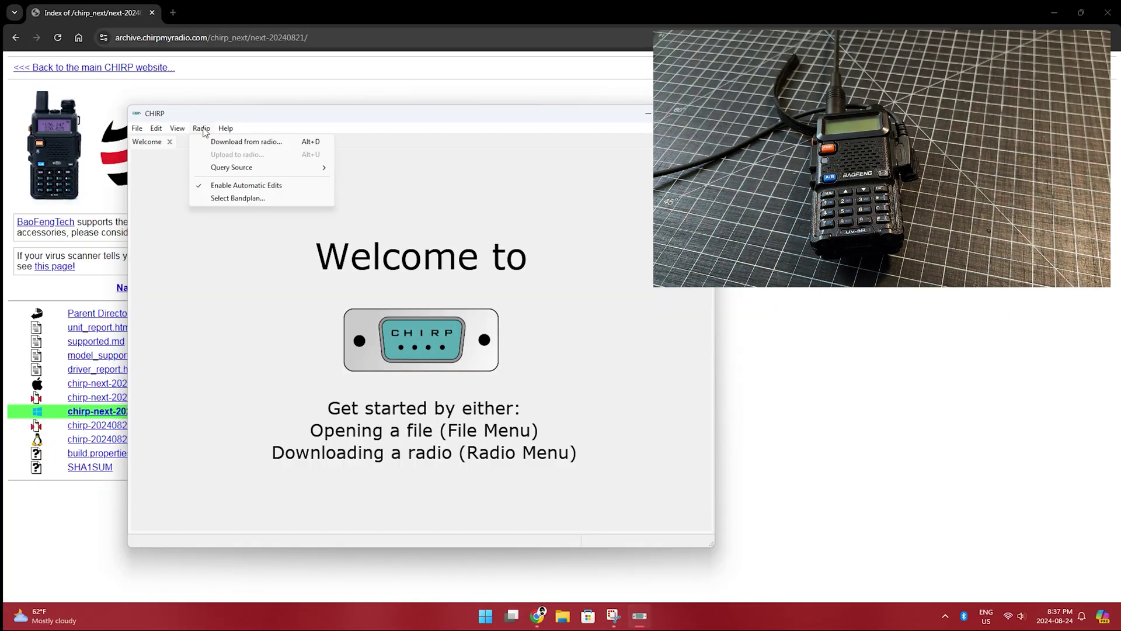
{"action": "left_click", "coordinate": [254, 142]}
{"action": "left_click", "coordinate": [526, 287]}
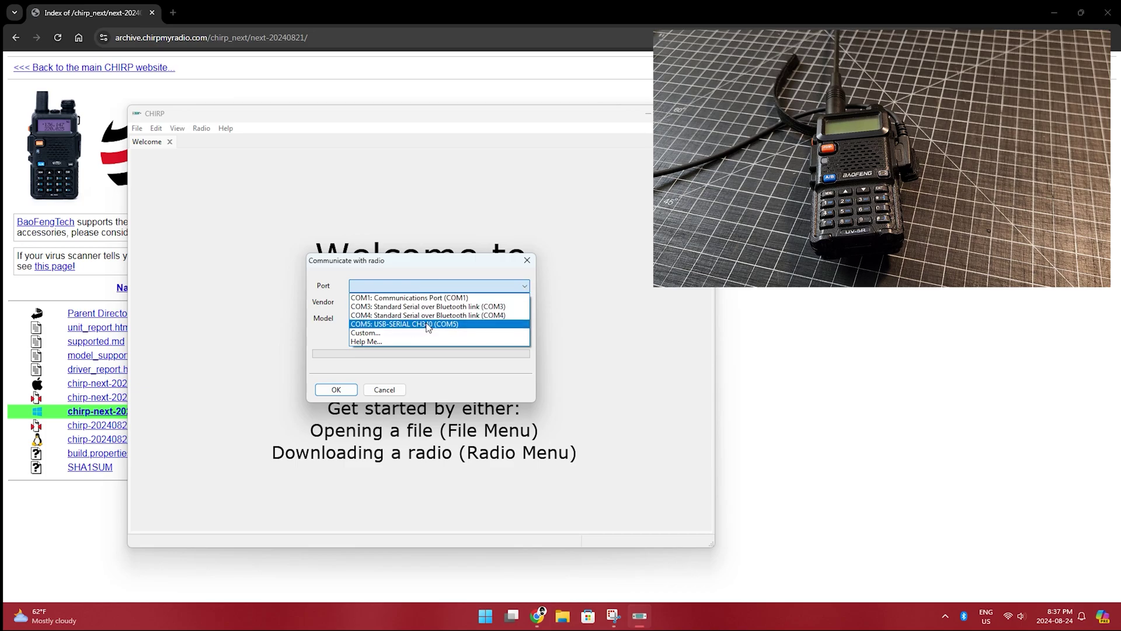
{"action": "left_click", "coordinate": [428, 325]}
Step: Set the radio's vendor to Baofeng and its model to UV-5R
{"action": "left_click", "coordinate": [396, 303]}
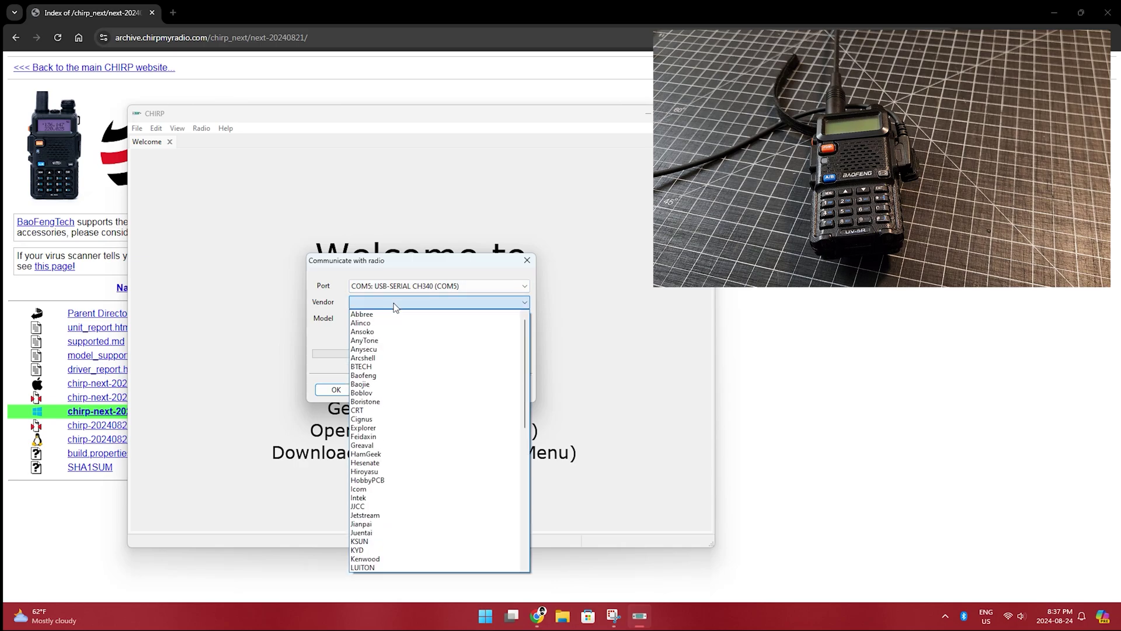
{"action": "scroll", "coordinate": [400, 383], "scroll_direction": "down", "scroll_amount": 12}
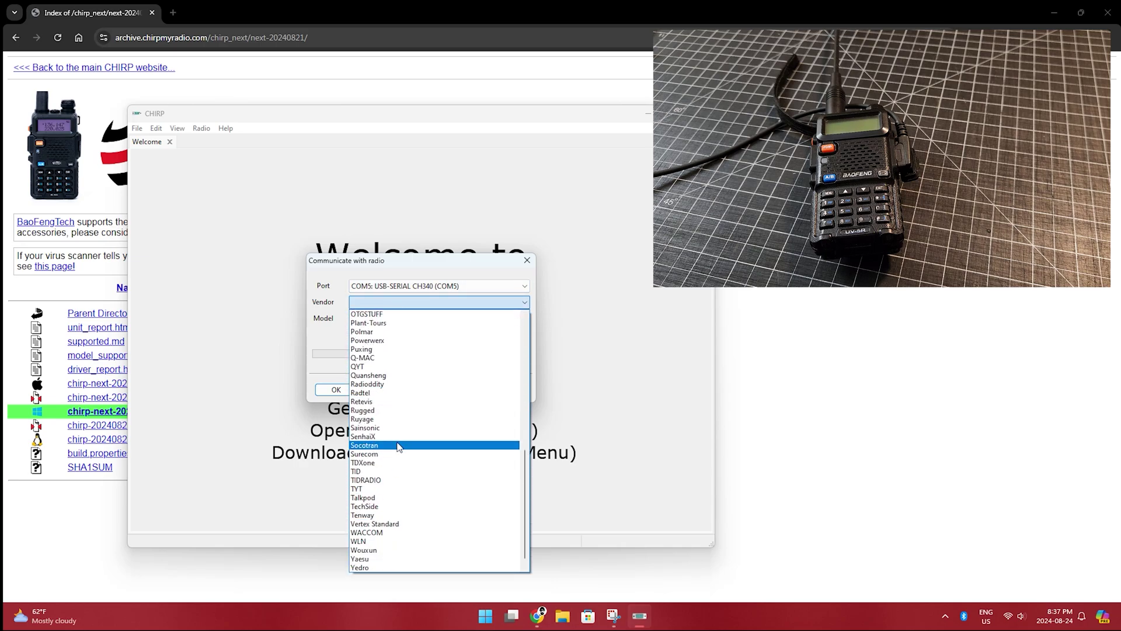
{"action": "scroll", "coordinate": [401, 445], "scroll_direction": "up", "scroll_amount": 12}
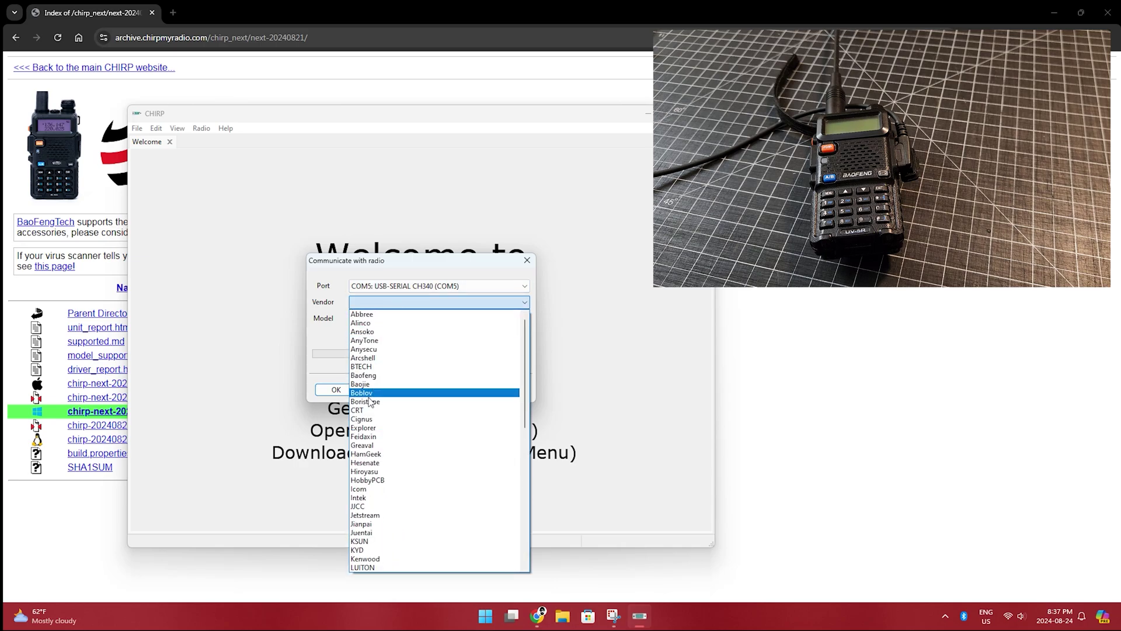
{"action": "left_click", "coordinate": [376, 375]}
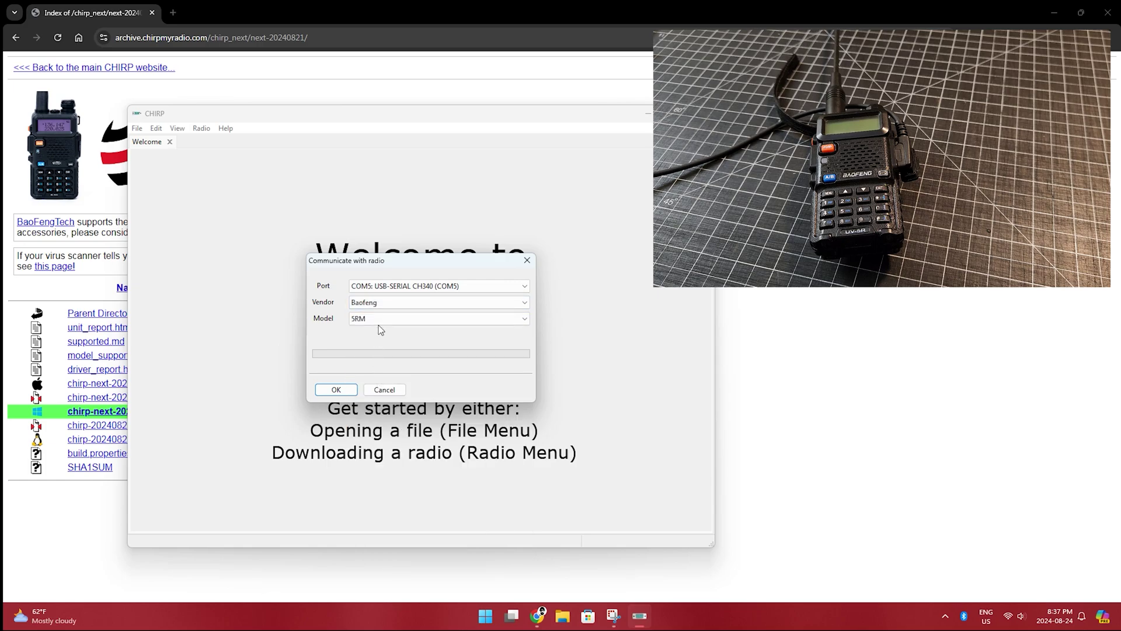
{"action": "left_click", "coordinate": [379, 319]}
{"action": "scroll", "coordinate": [379, 350], "scroll_direction": "down", "scroll_amount": 4}
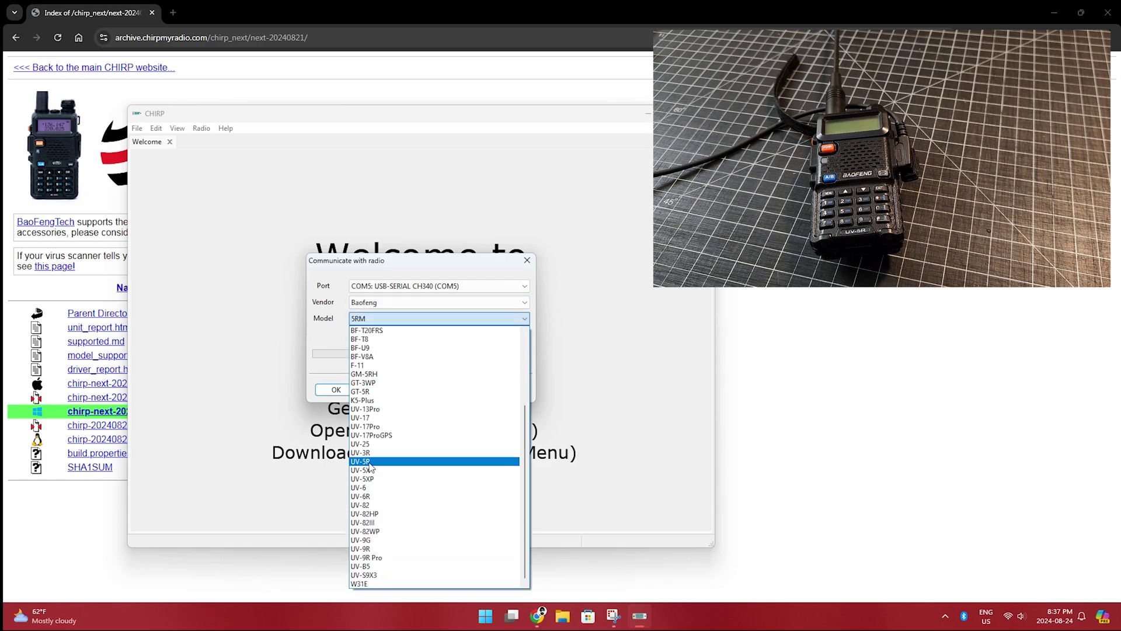
{"action": "left_click", "coordinate": [366, 462]}
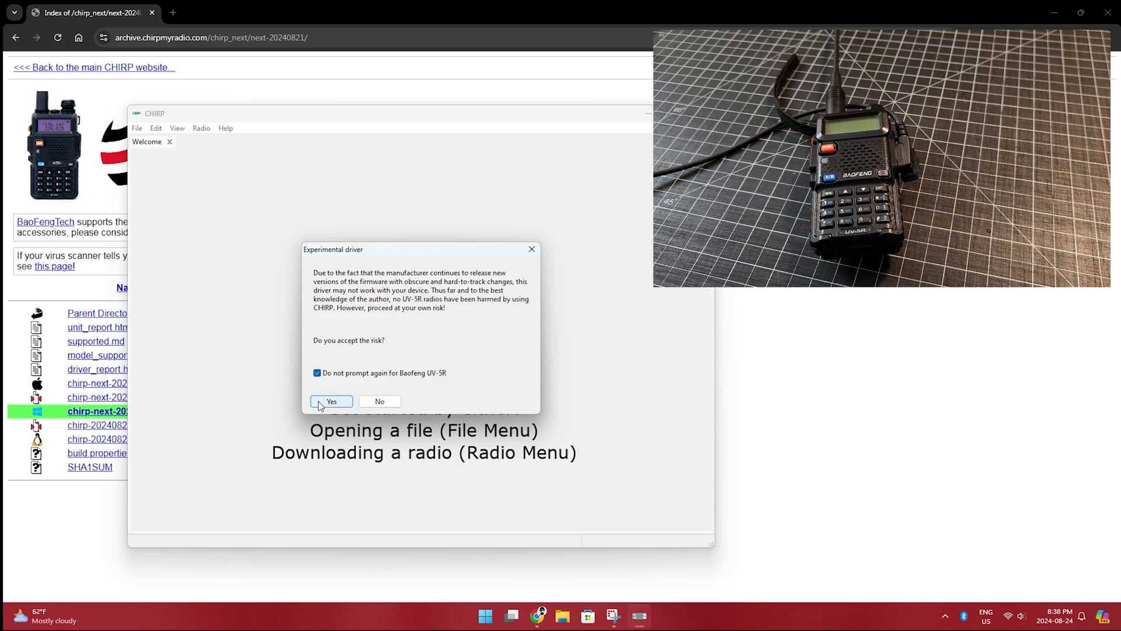
Step: Accept the experimental driver risk and the download instructions to read the memories from the Baofeng UV-5R
{"action": "left_click", "coordinate": [328, 401]}
{"action": "left_click", "coordinate": [323, 391]}
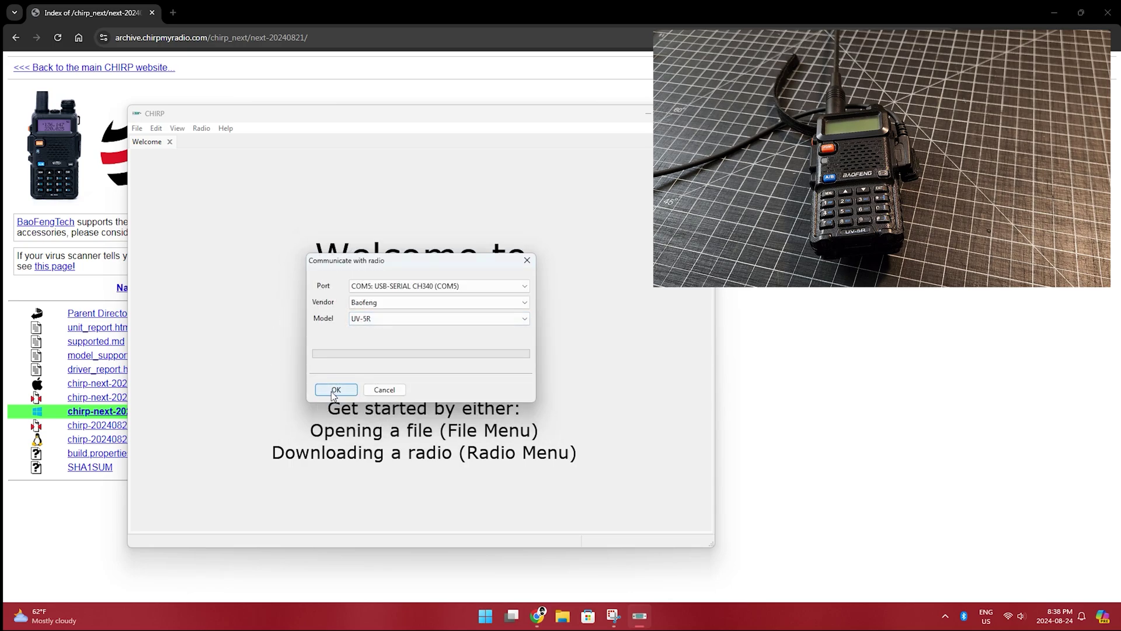
{"action": "left_click", "coordinate": [334, 391]}
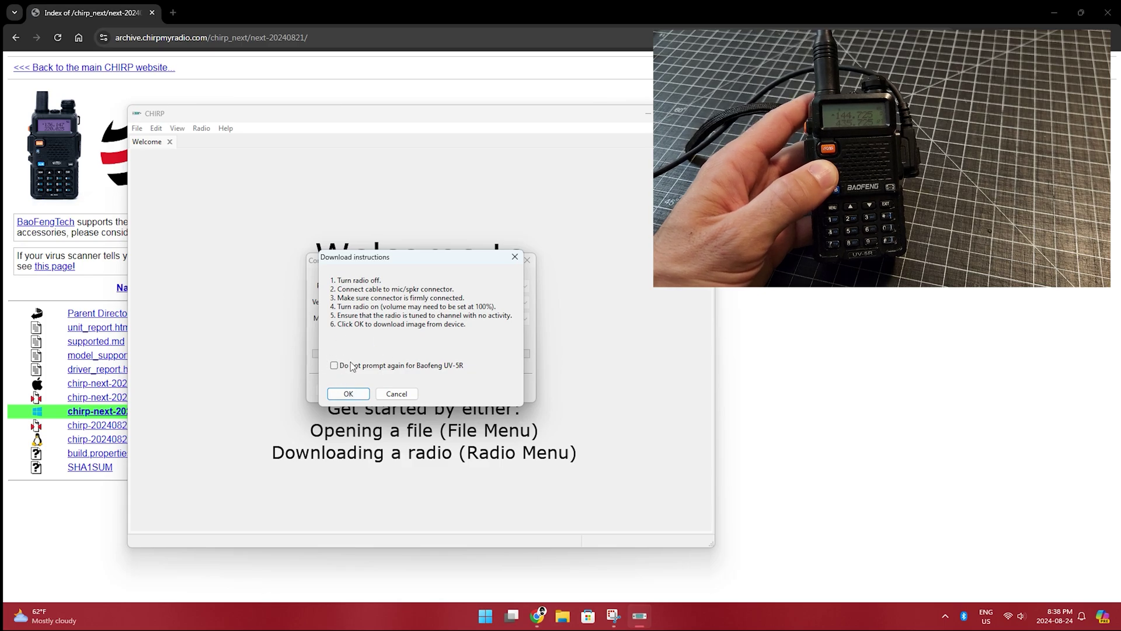
{"action": "left_click", "coordinate": [349, 394]}
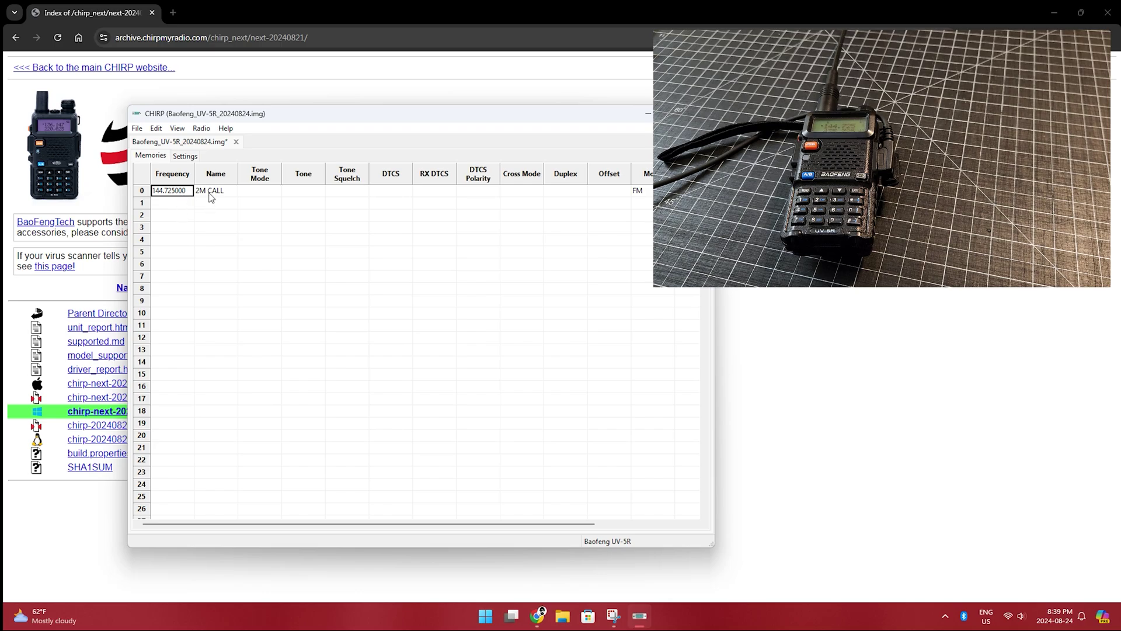
Step: Set the frequency of memory 0, 2M CALL, to 146.520 MHz
{"action": "left_click", "coordinate": [160, 195]}
{"action": "type", "text": "146520"}
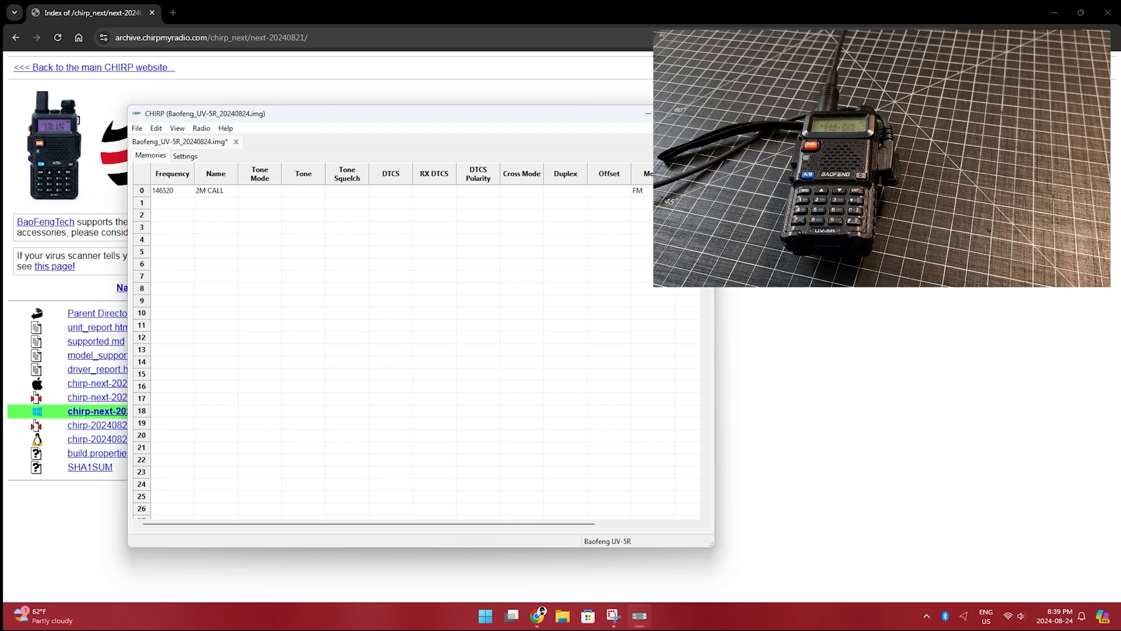
{"action": "key", "text": "Tab"}
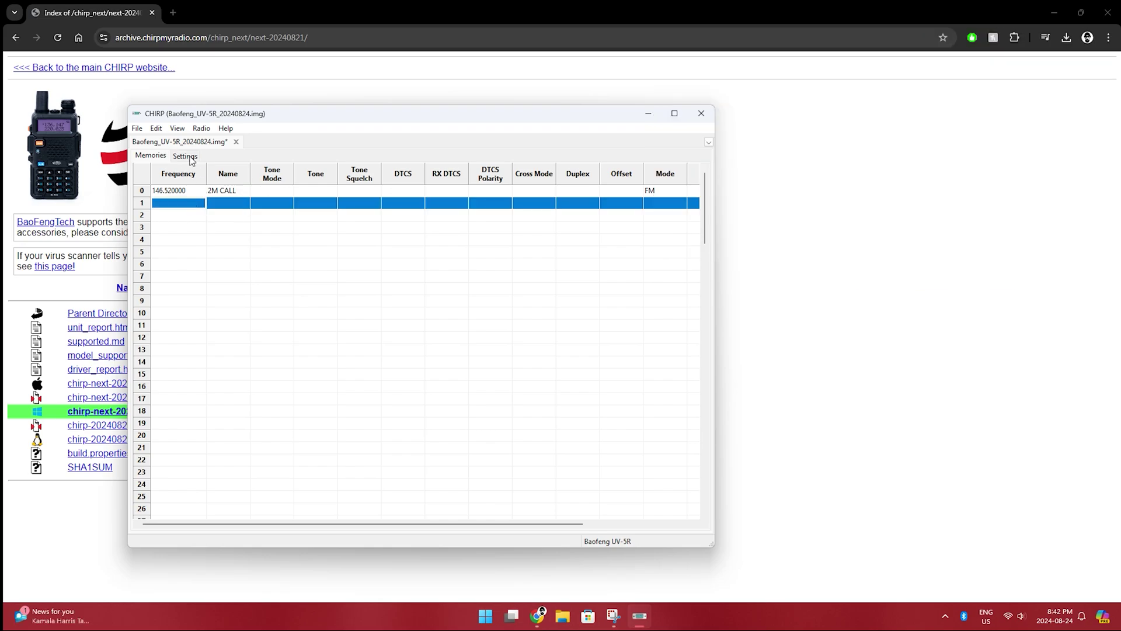
Step: Prepare a RepeaterBook query for British Columbia, Canada, with the filter Nanaimo
{"action": "left_click", "coordinate": [201, 128]}
{"action": "mouse_move", "coordinate": [271, 169]}
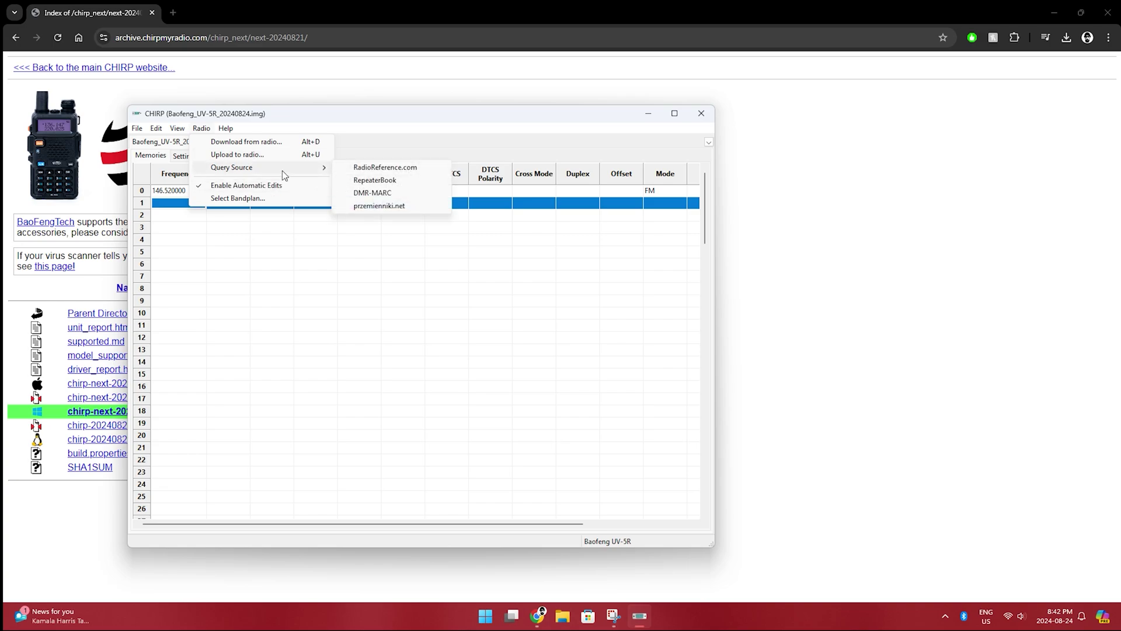
{"action": "left_click", "coordinate": [402, 180]}
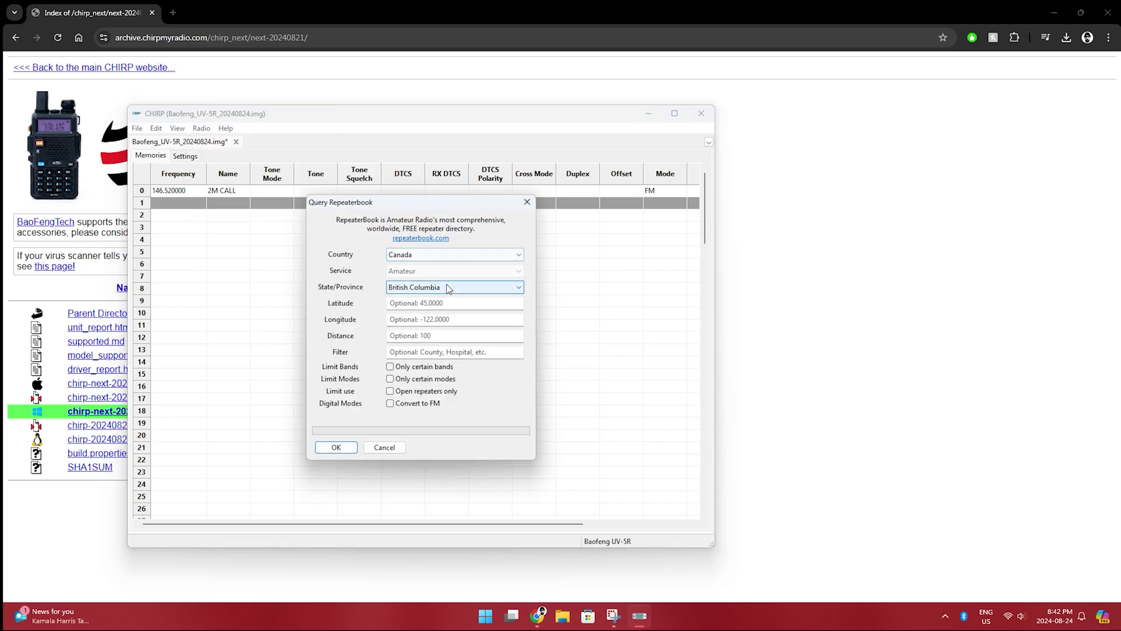
{"action": "left_click", "coordinate": [440, 353]}
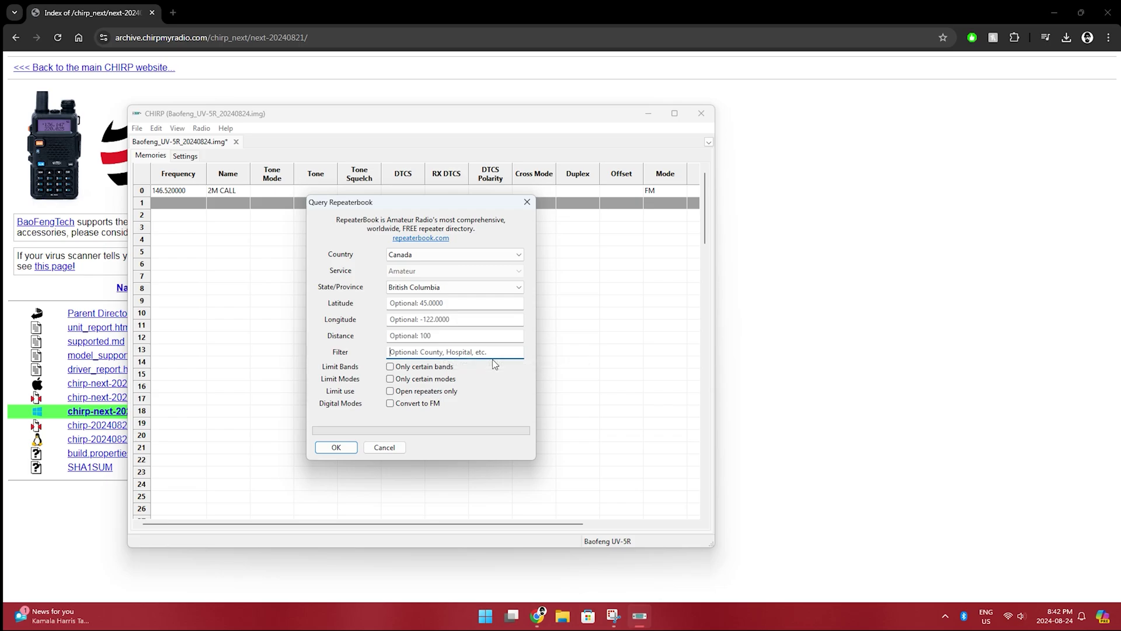
{"action": "type", "text": "Nanaimo"}
Step: Limit the repeater query to the 2 Meter and 70 Centimeter bands
{"action": "left_click", "coordinate": [390, 366]}
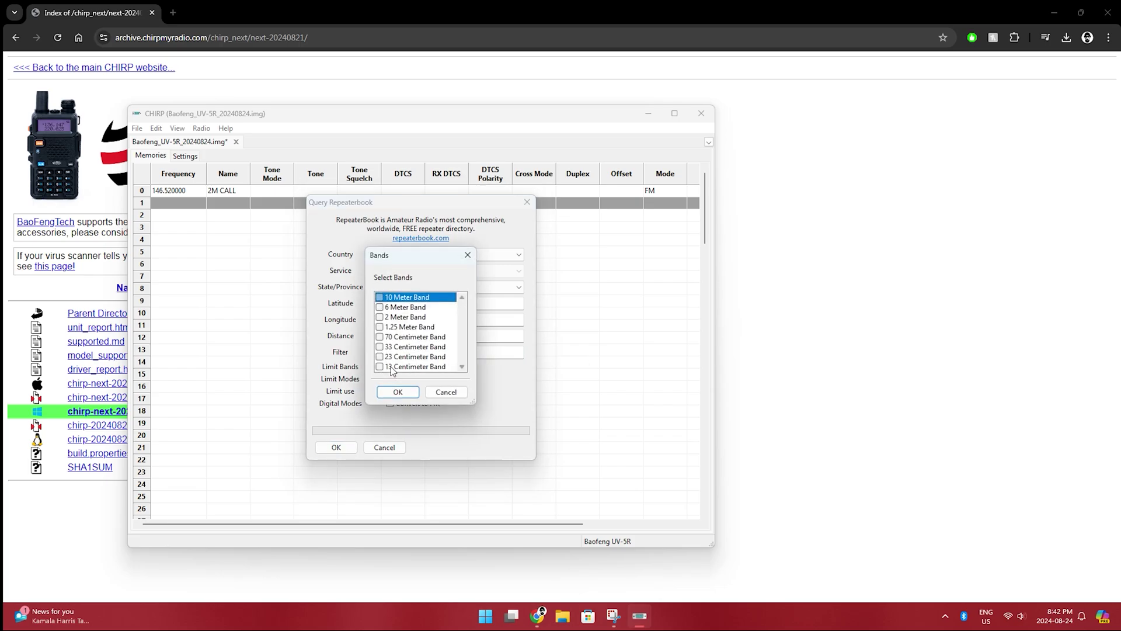
{"action": "left_click", "coordinate": [380, 317]}
{"action": "left_click", "coordinate": [379, 337]}
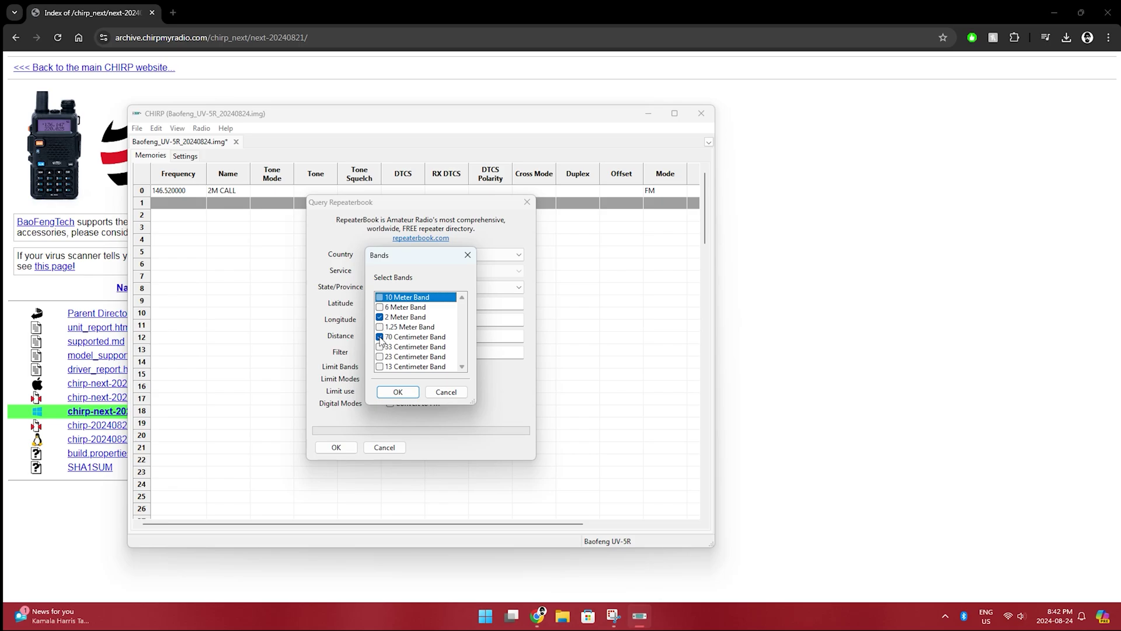
{"action": "left_click", "coordinate": [407, 396]}
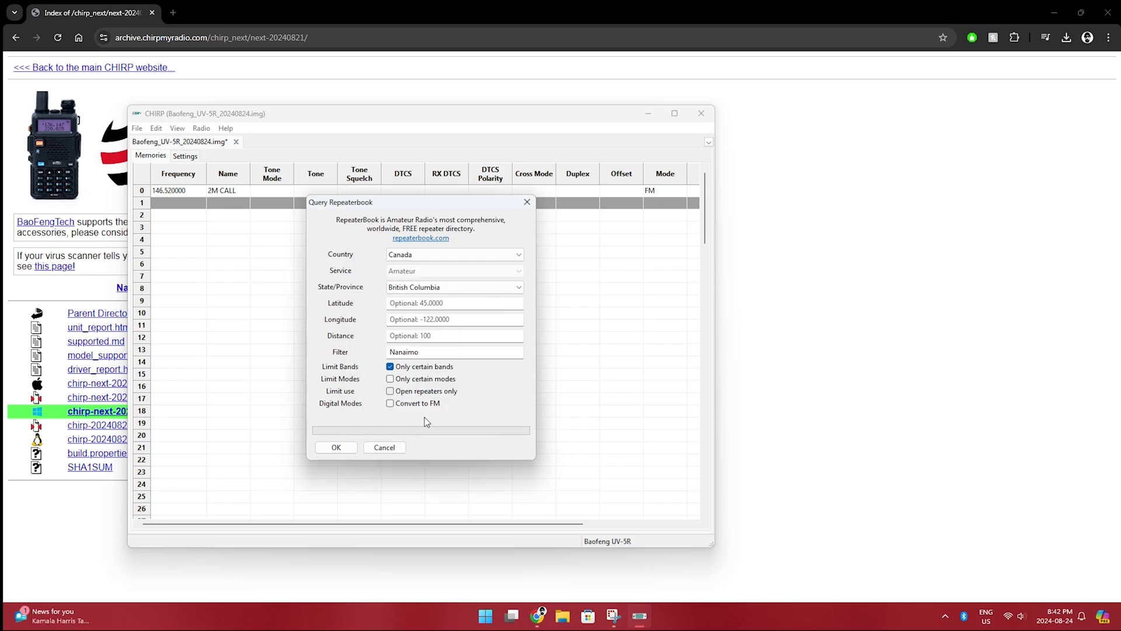
Step: Limit the repeater query to FM mode and run it
{"action": "left_click", "coordinate": [399, 380]}
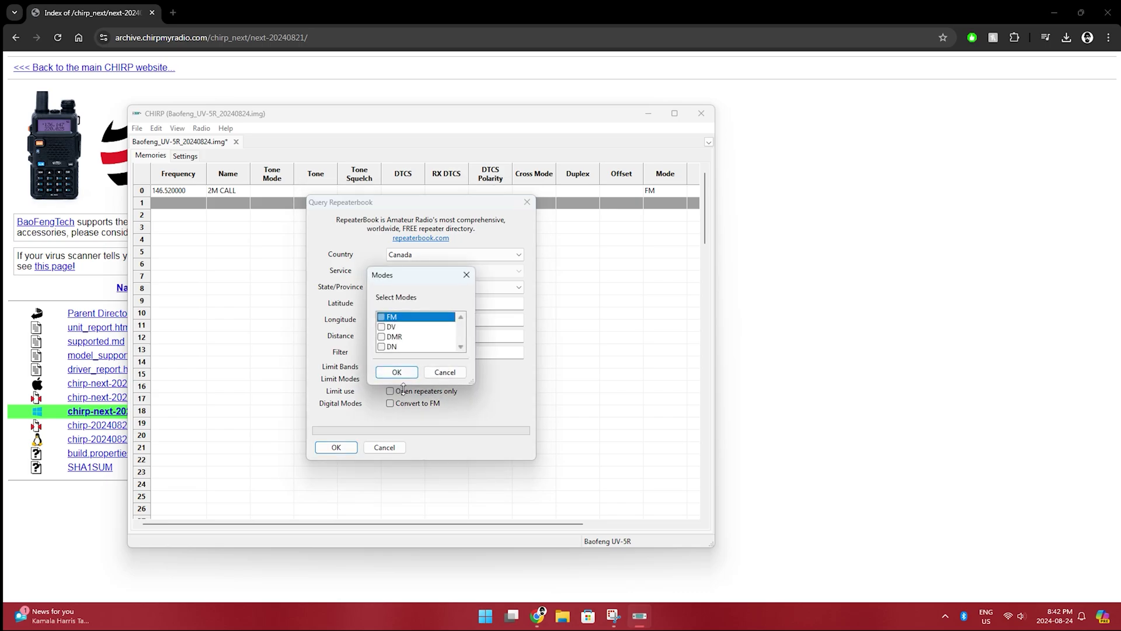
{"action": "left_click", "coordinate": [381, 317]}
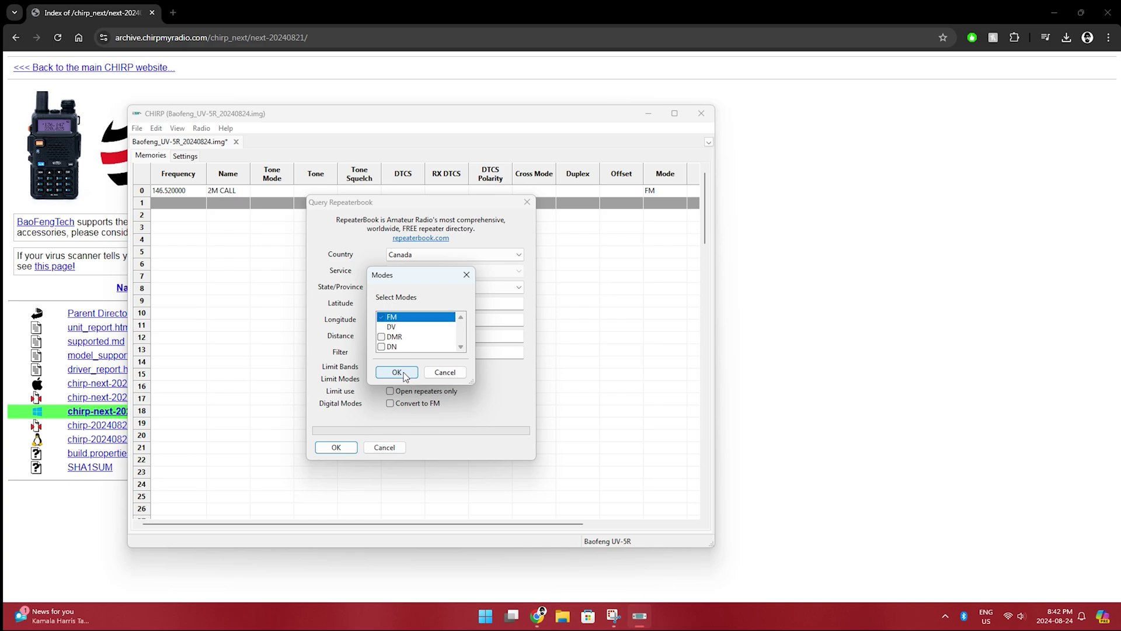
{"action": "left_click", "coordinate": [403, 374]}
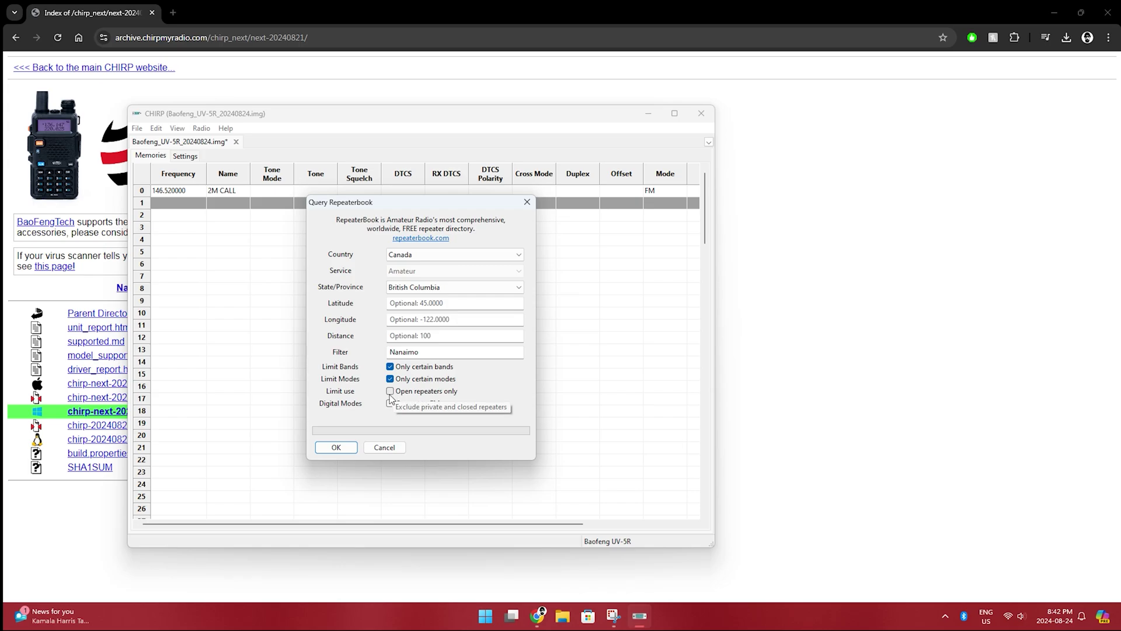
{"action": "left_click", "coordinate": [345, 447]}
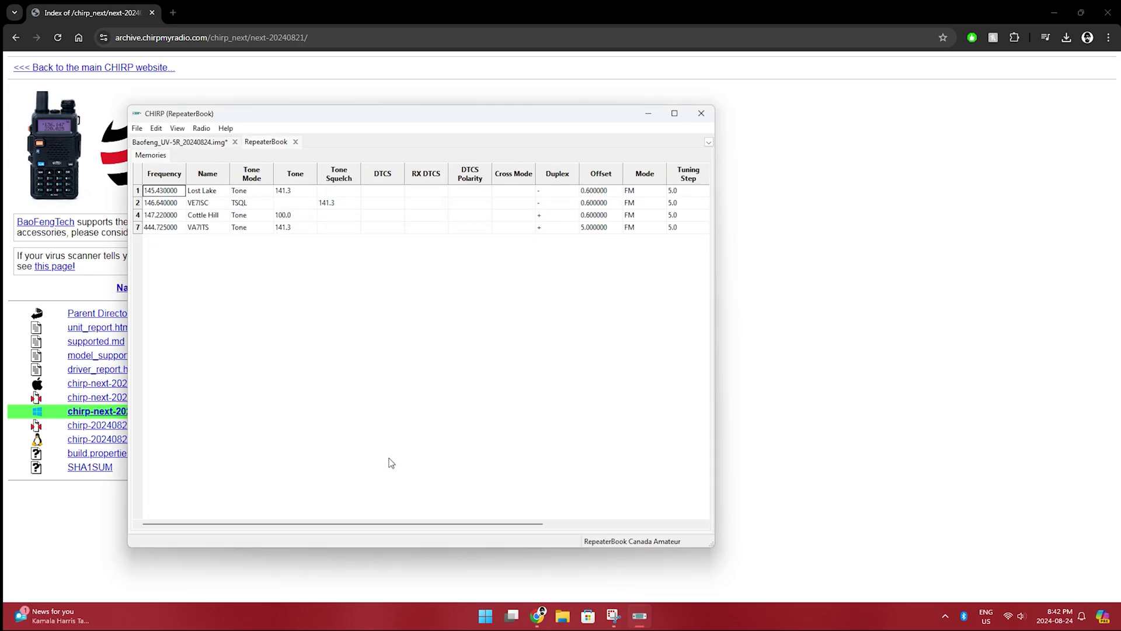
Step: Copy the Lost Lake, VE7ISC and VA7ITS repeaters from the RepeaterBook results
{"action": "left_click", "coordinate": [201, 228]}
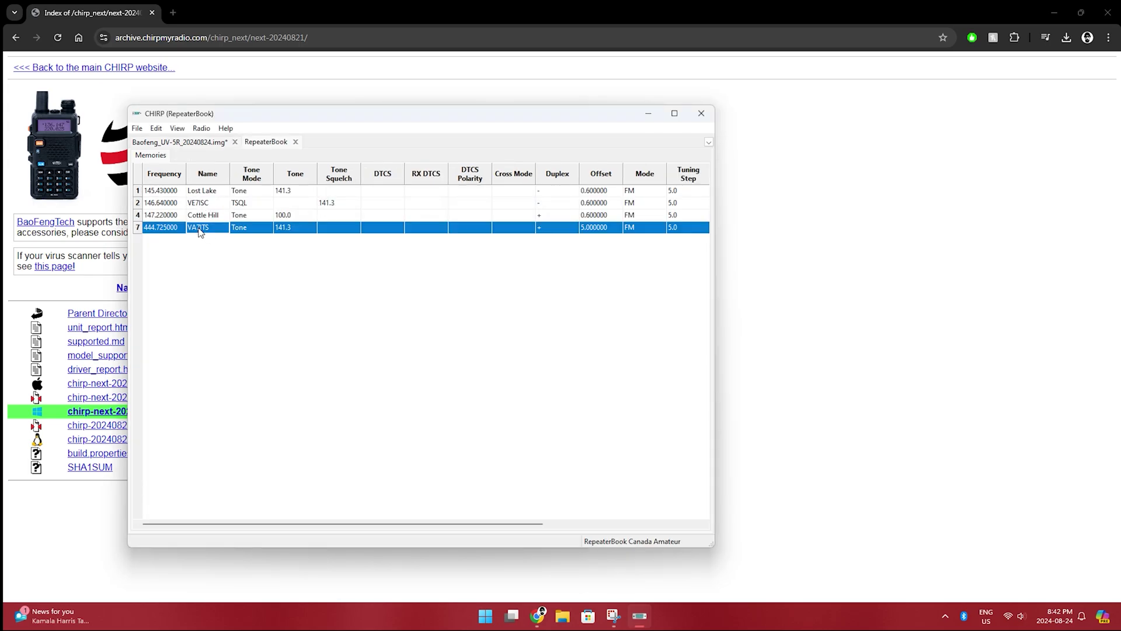
{"action": "left_click", "coordinate": [166, 204], "text": "ctrl"}
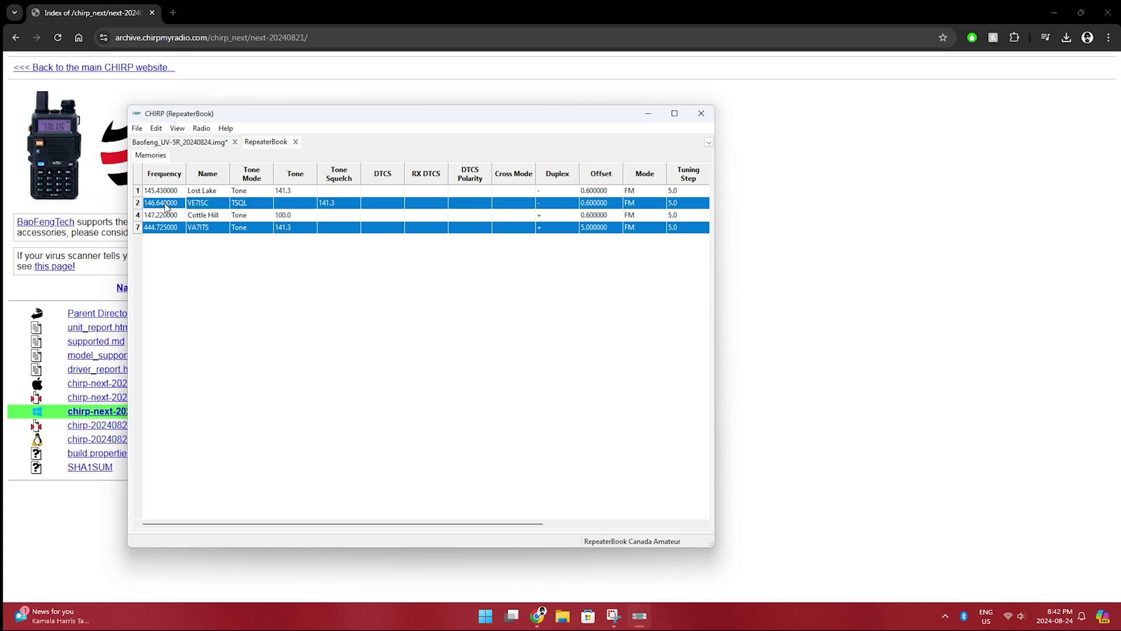
{"action": "left_click", "coordinate": [169, 193], "text": "ctrl"}
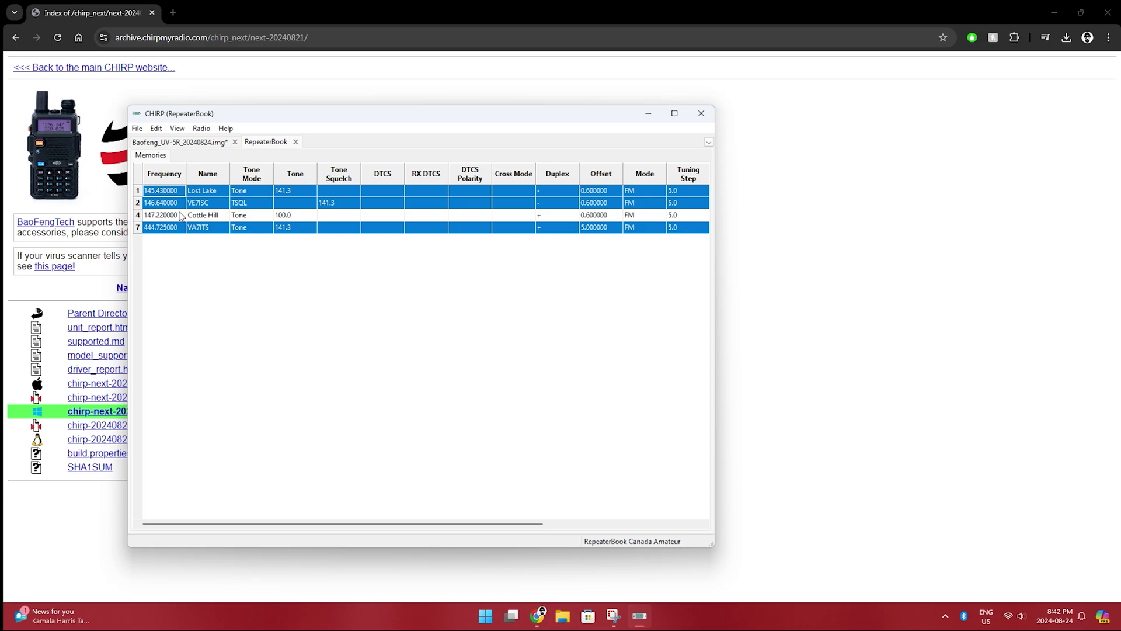
{"action": "right_click", "coordinate": [173, 197]}
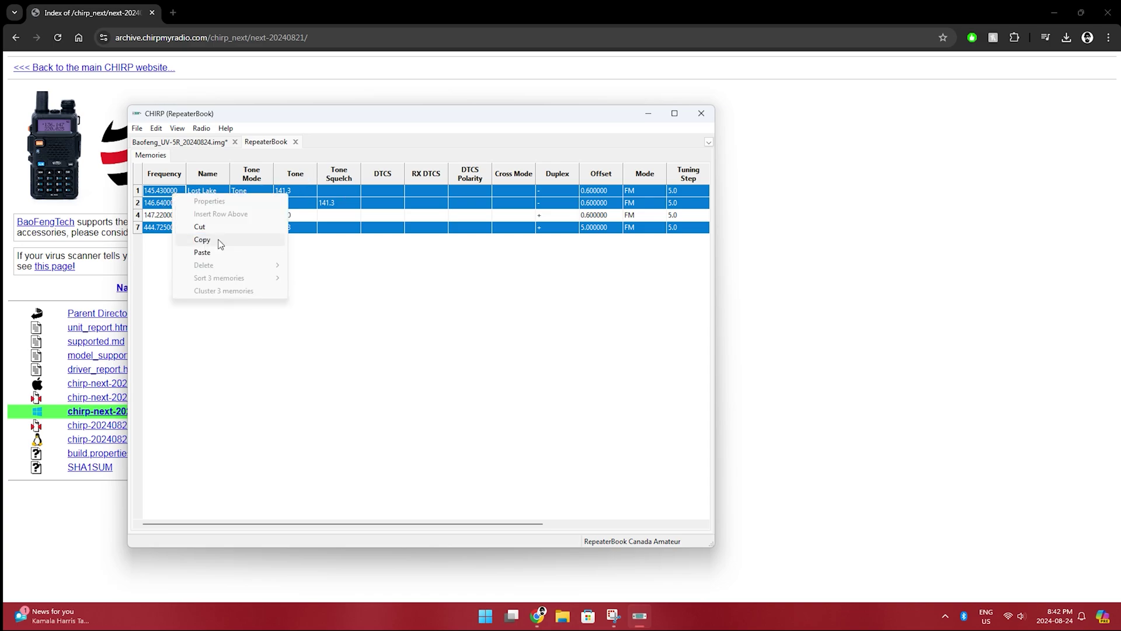
{"action": "left_click", "coordinate": [202, 239]}
Step: Paste the copied repeaters into the Baofeng UV-5R image, starting at memory 1
{"action": "left_click", "coordinate": [190, 146]}
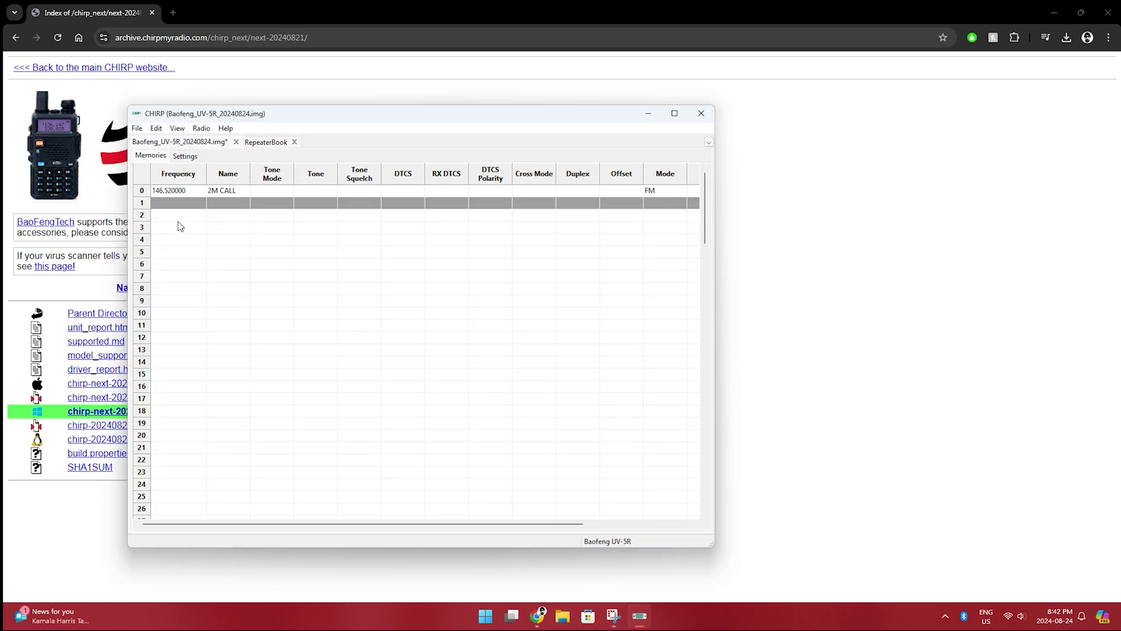
{"action": "right_click", "coordinate": [170, 203]}
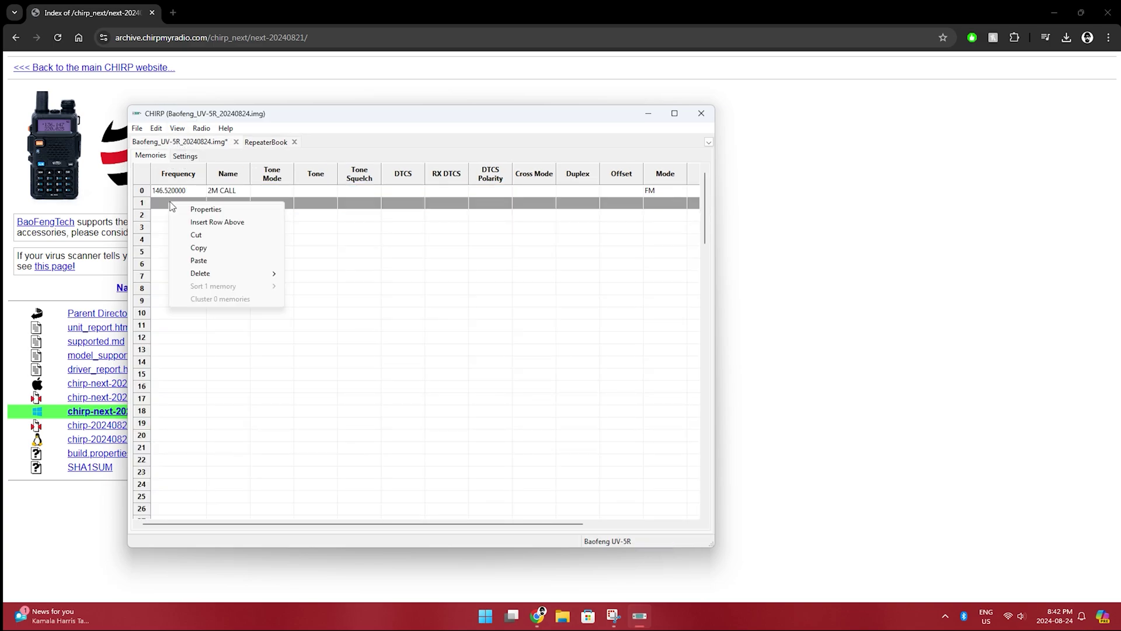
{"action": "left_click", "coordinate": [199, 260]}
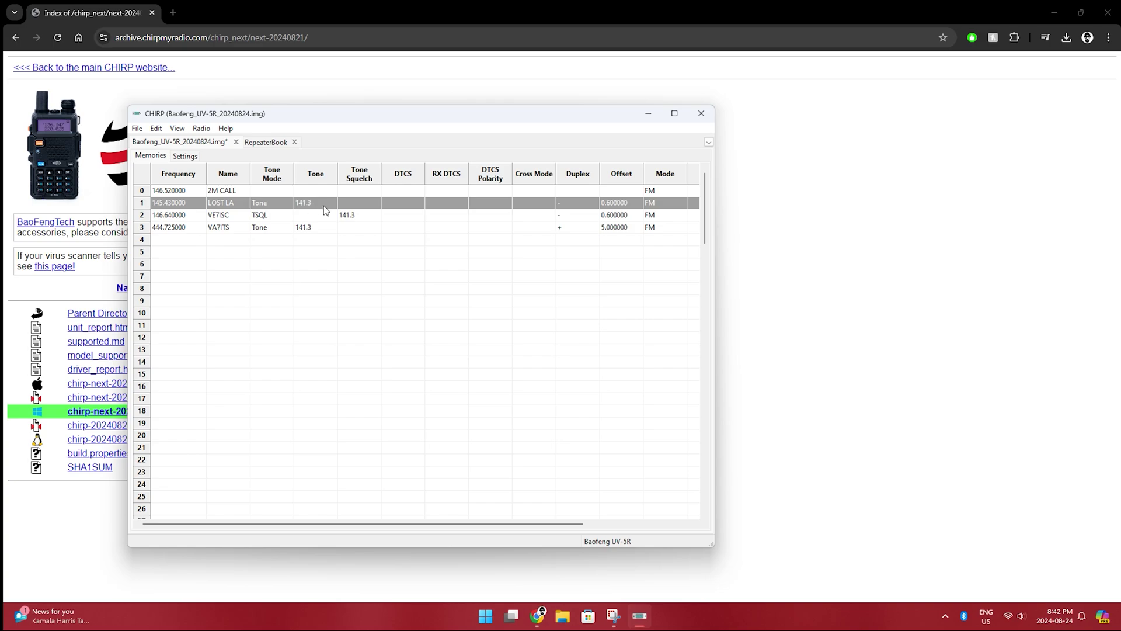
{"action": "left_click", "coordinate": [188, 239]}
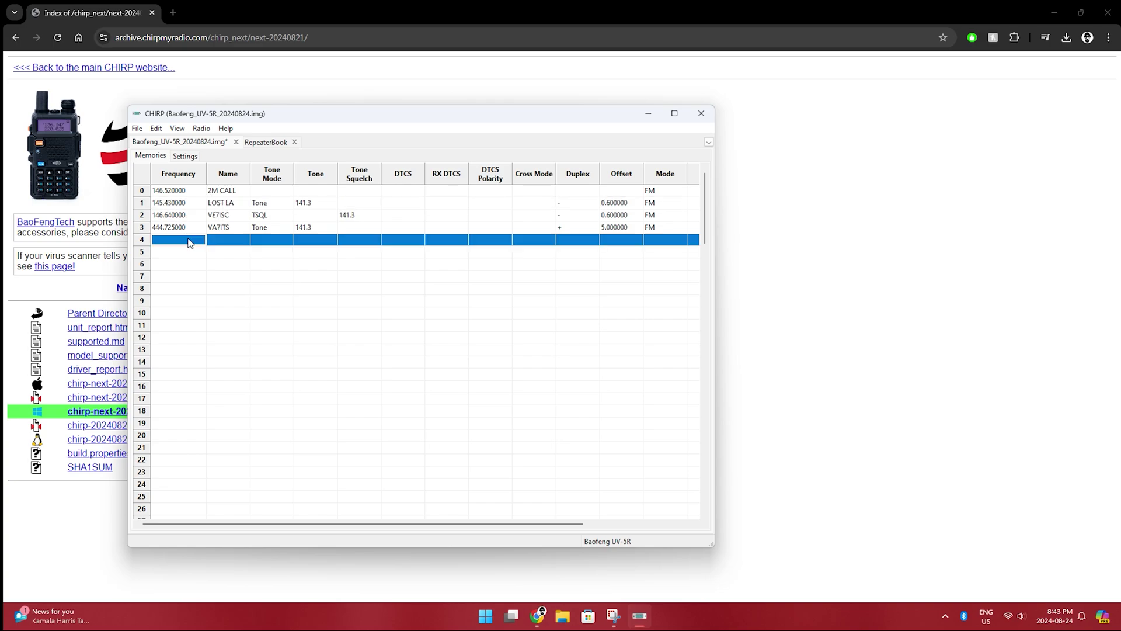
{"action": "left_click", "coordinate": [201, 128]}
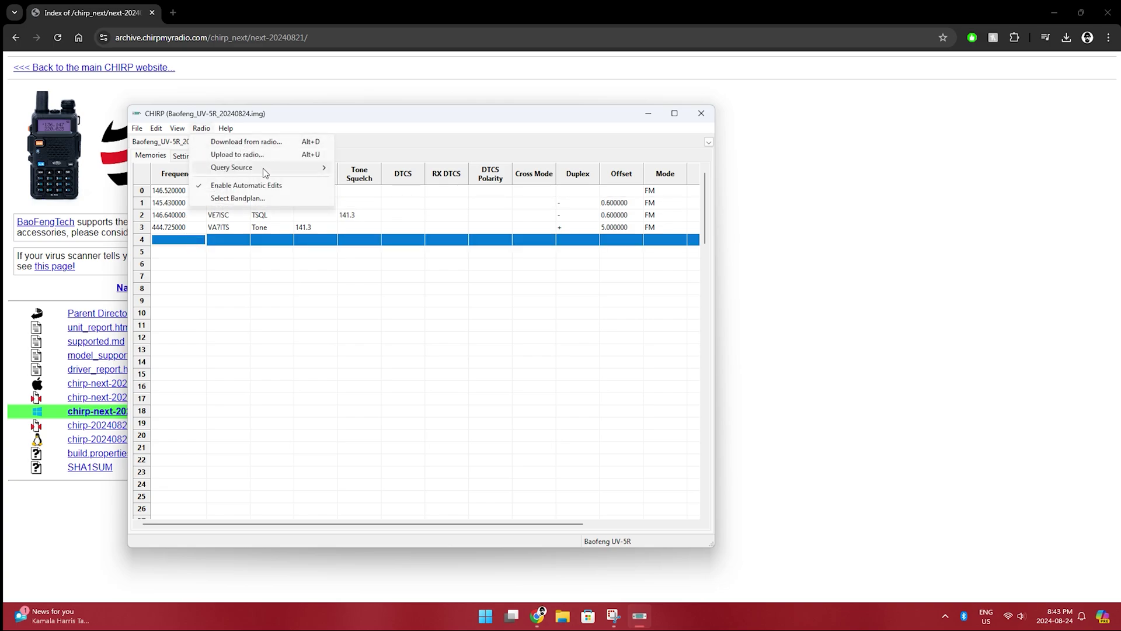
{"action": "mouse_move", "coordinate": [338, 171]}
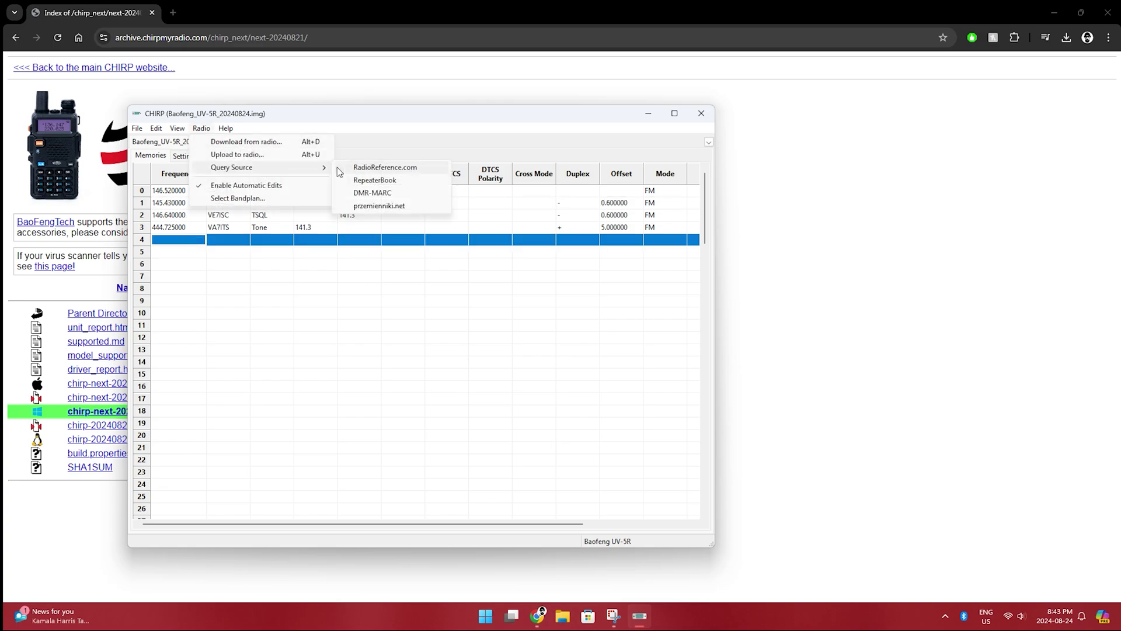
{"action": "left_click", "coordinate": [375, 169]}
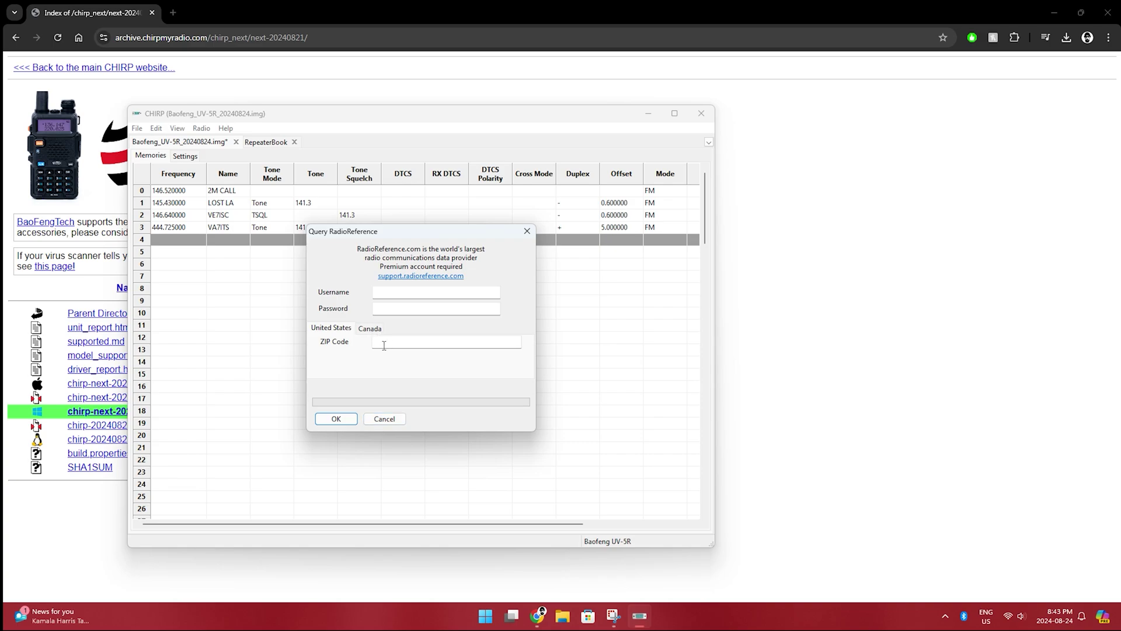
{"action": "left_click", "coordinate": [384, 419]}
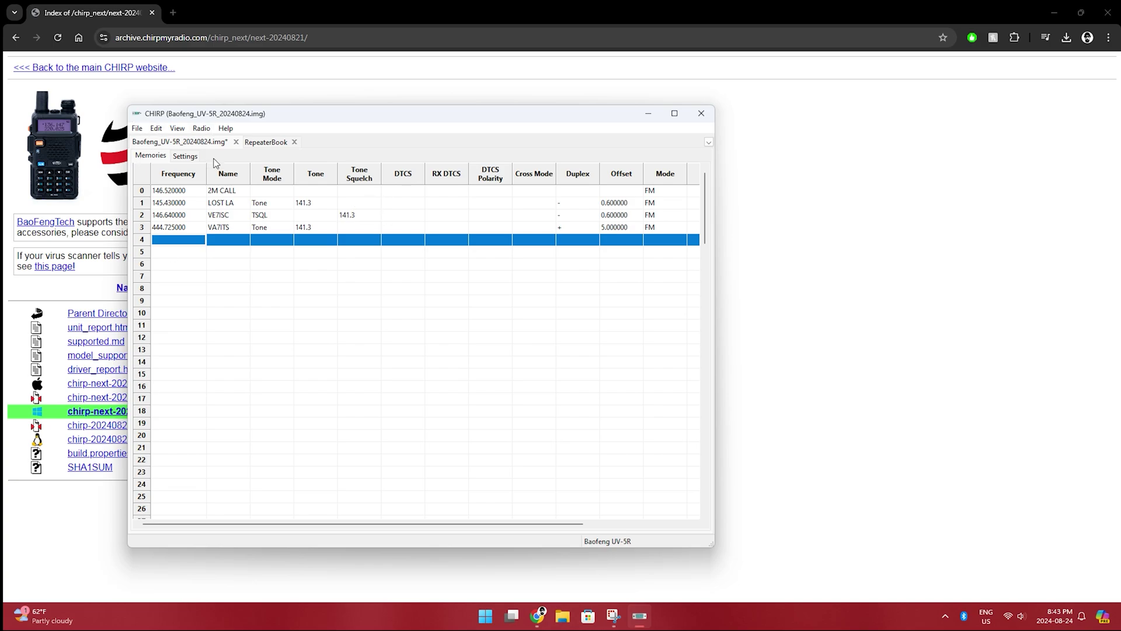
Step: Upload the edited memories to the Baofeng UV-5R over the USB serial port, accepting the upload instructions
{"action": "left_click", "coordinate": [202, 129]}
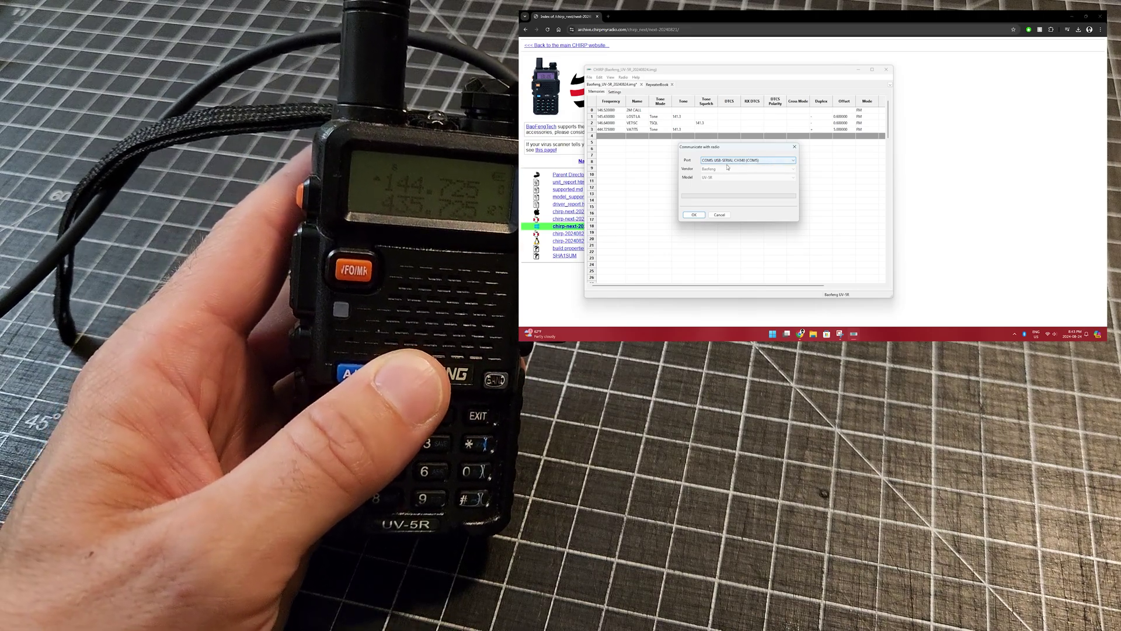
{"action": "left_click", "coordinate": [700, 215]}
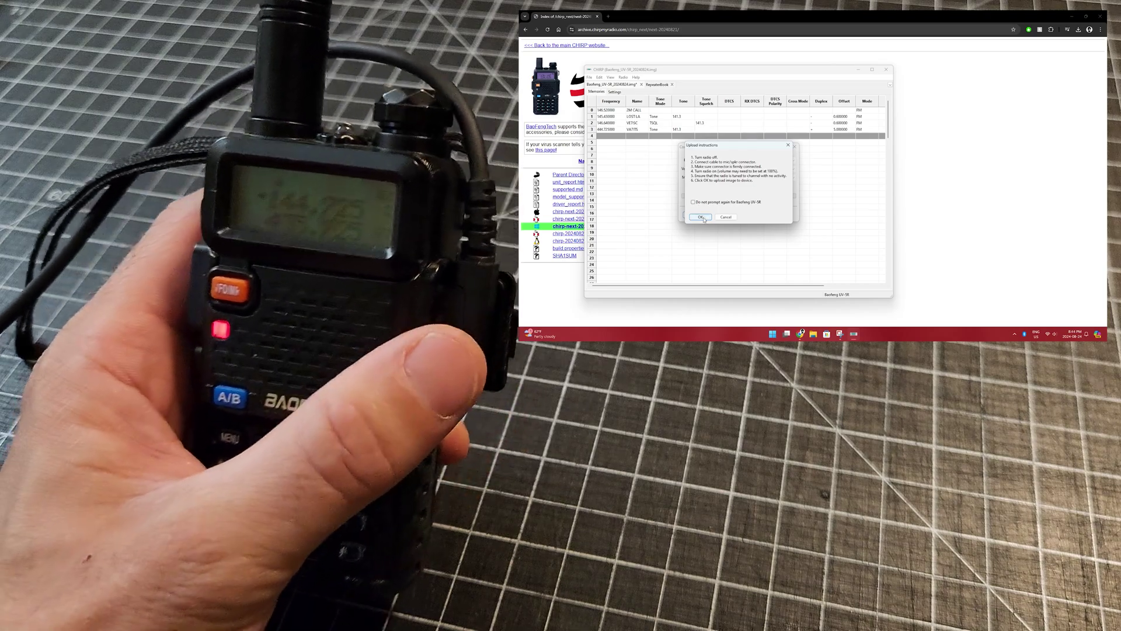
{"action": "left_click", "coordinate": [700, 216]}
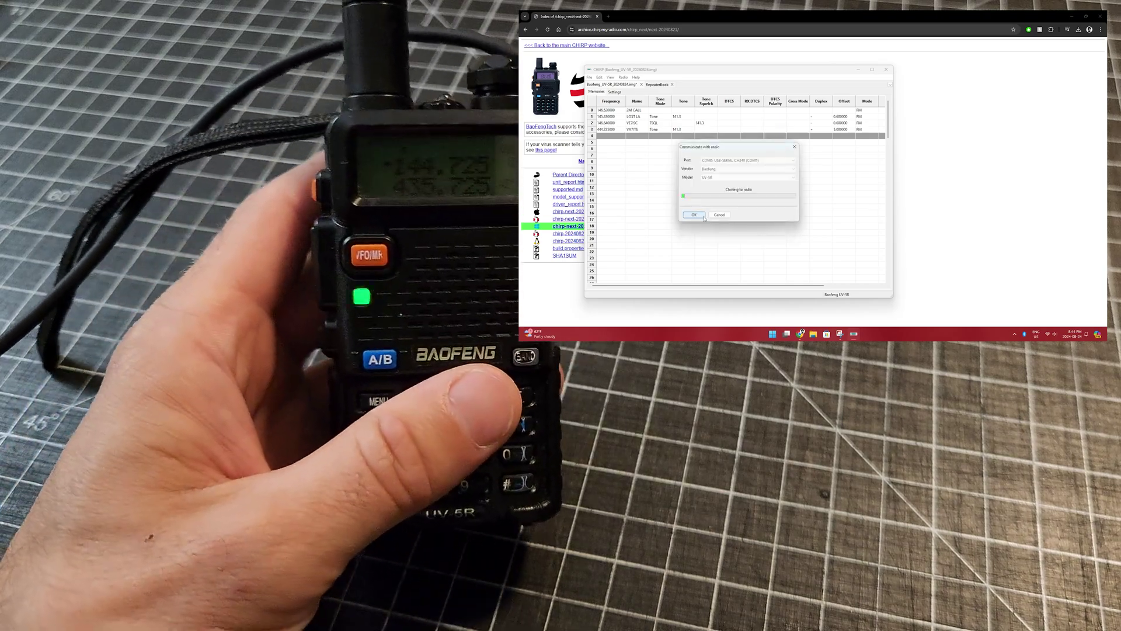